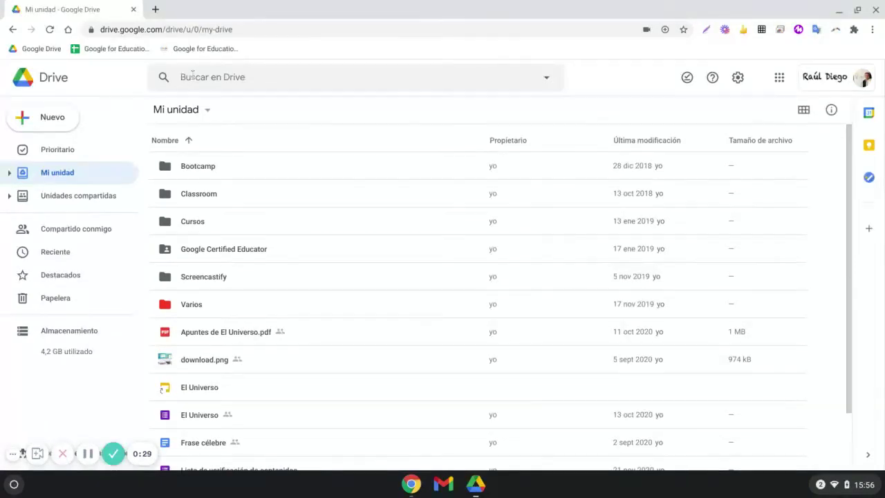
- Open advanced search and try the Photos and Documents file types, then reset to any type
left_click(192, 77)
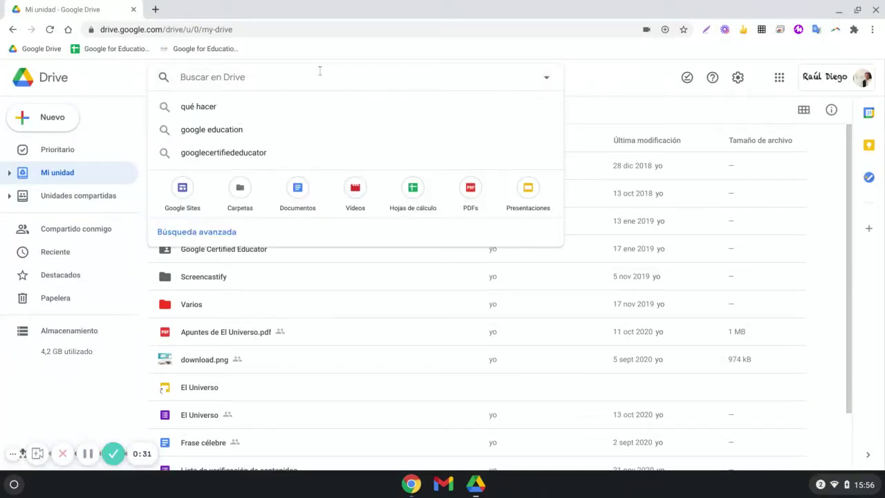
left_click(588, 88)
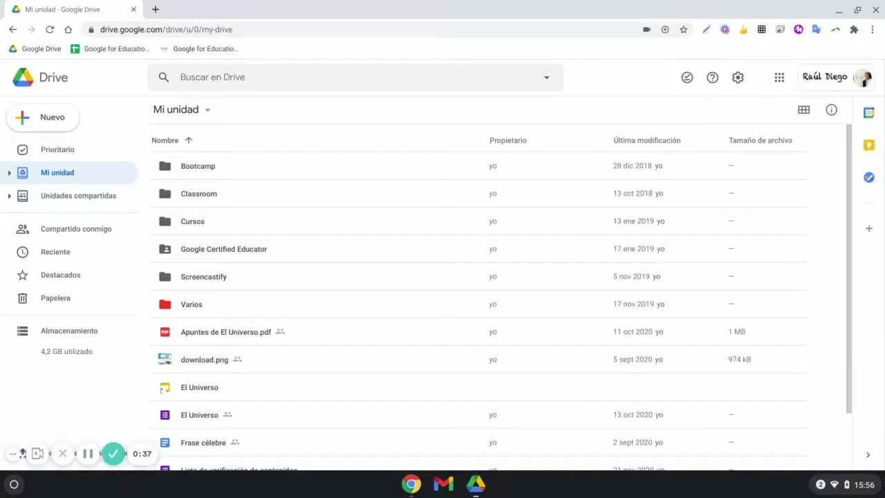
left_click(546, 78)
left_click(351, 115)
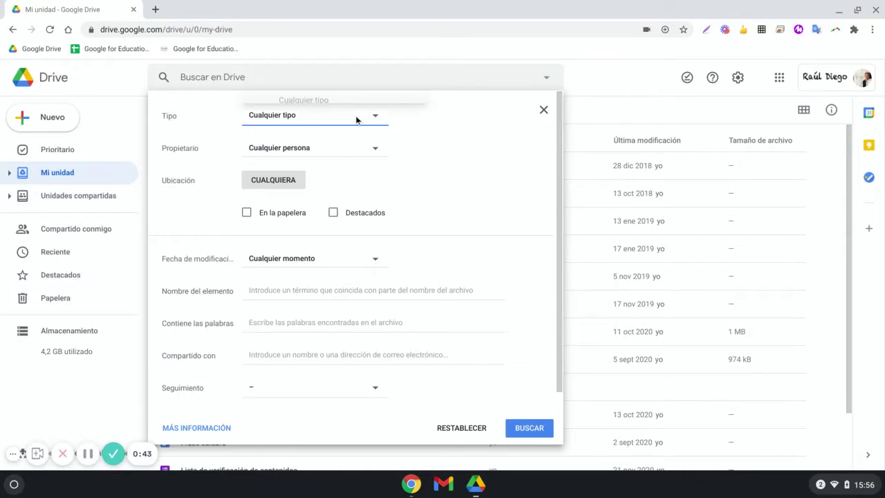
left_click(353, 120)
left_click(373, 115)
left_click(331, 159)
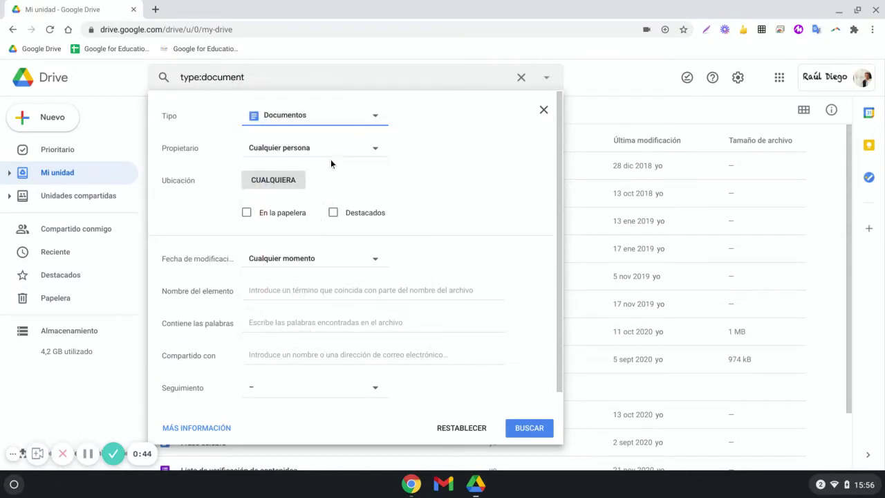
left_click(376, 115)
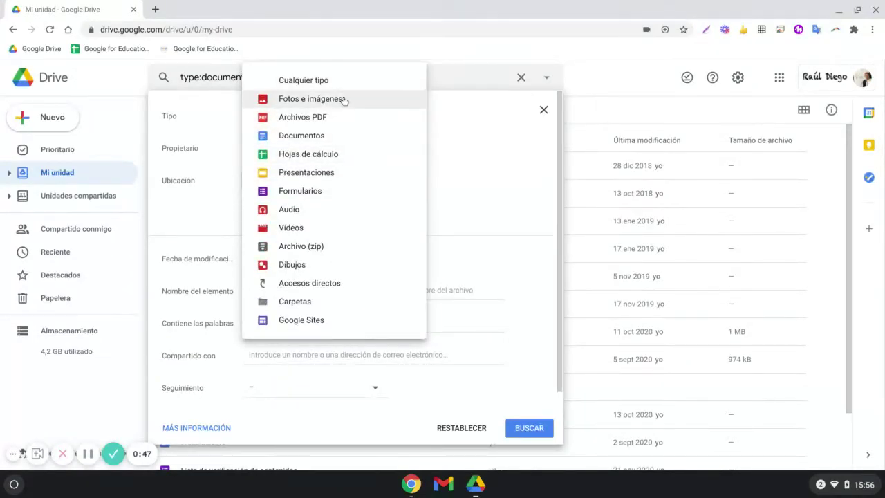
left_click(379, 83)
- Keep the owner filter as anyone and set the modification date to Hoy (today)
left_click(324, 146)
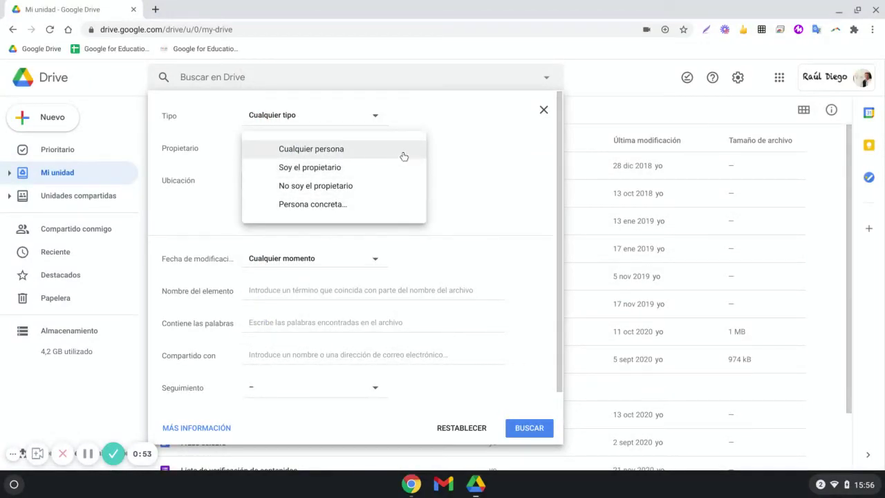
left_click(448, 138)
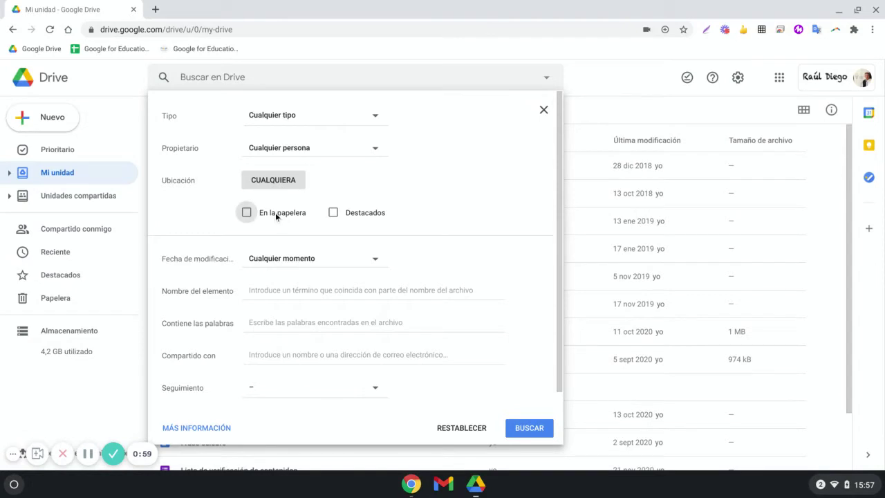
scroll(381, 222, "down", 1)
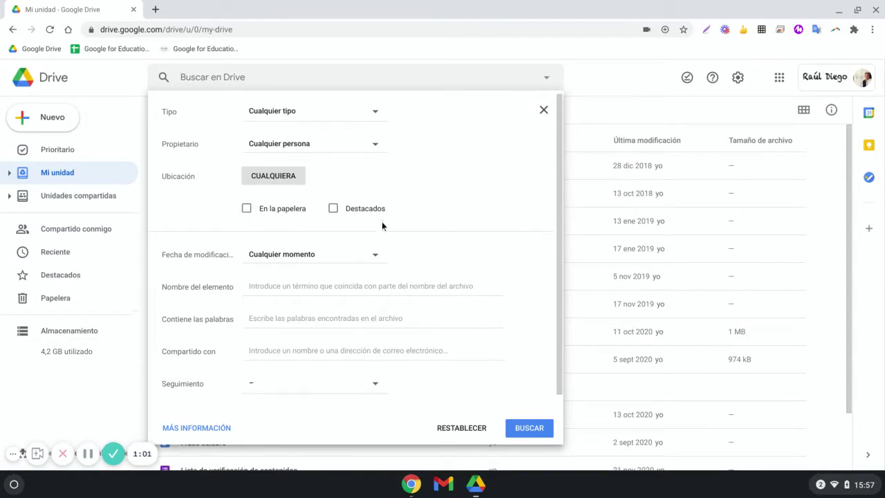
left_click(311, 258)
left_click(311, 259)
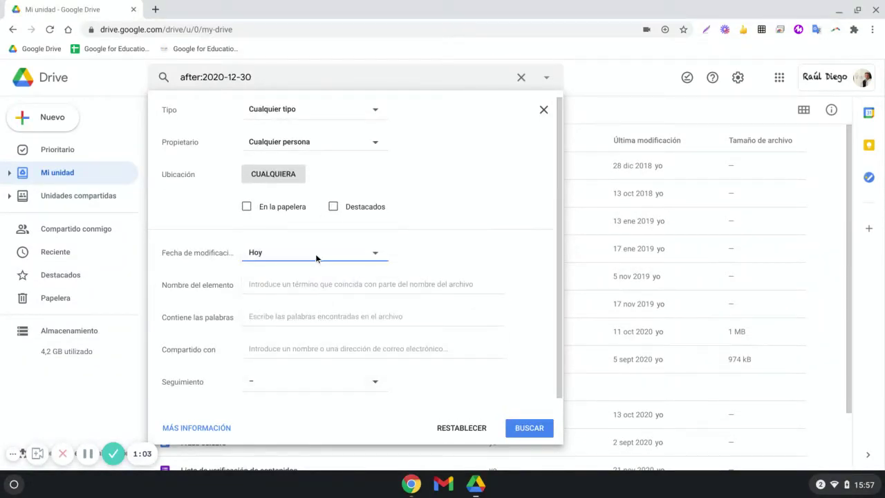
left_click(319, 253)
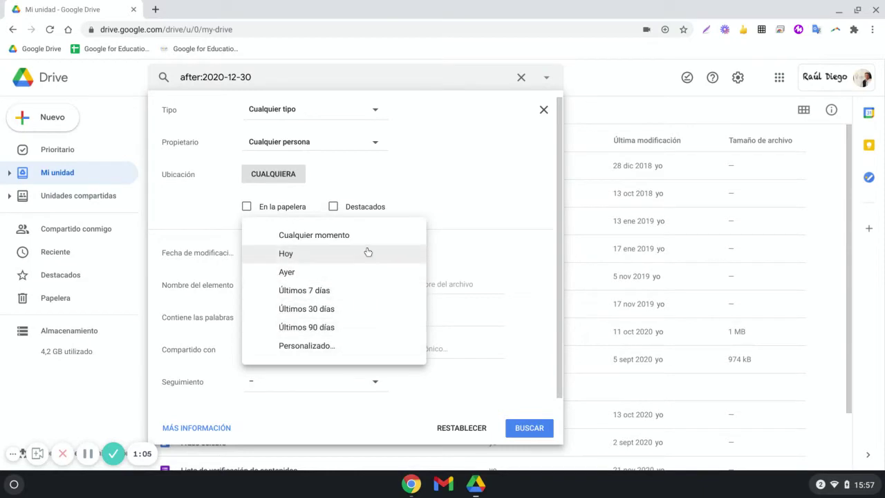
left_click(422, 254)
- Try the item name, contained words and shared-with fields, then close the panel, keeping after:2020-12-30
left_click(351, 282)
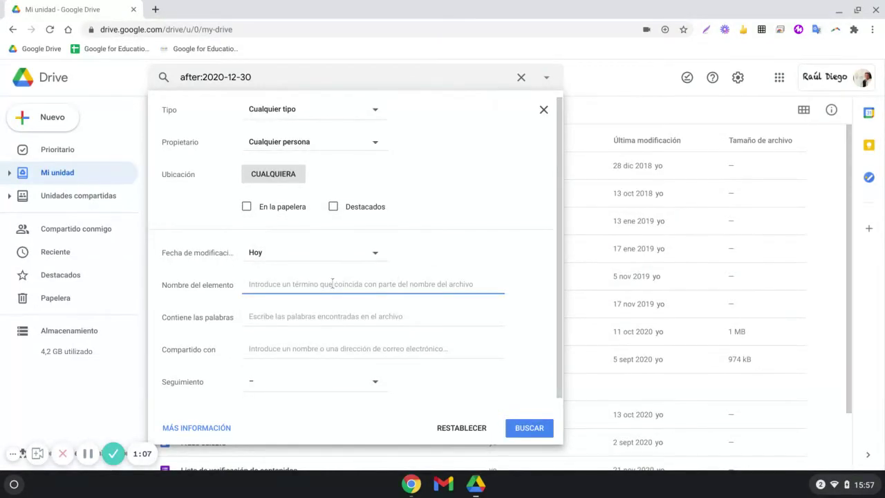
left_click(317, 310)
left_click(307, 337)
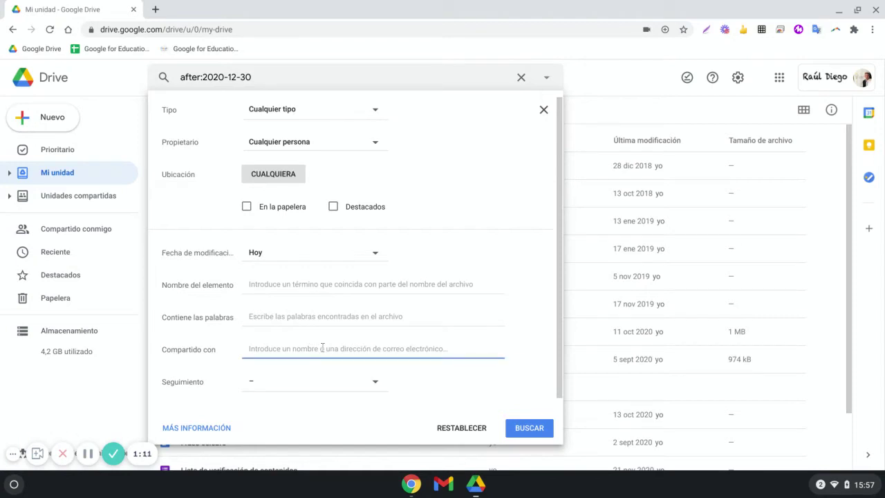
left_click(422, 360)
left_click(424, 362)
left_click(511, 338)
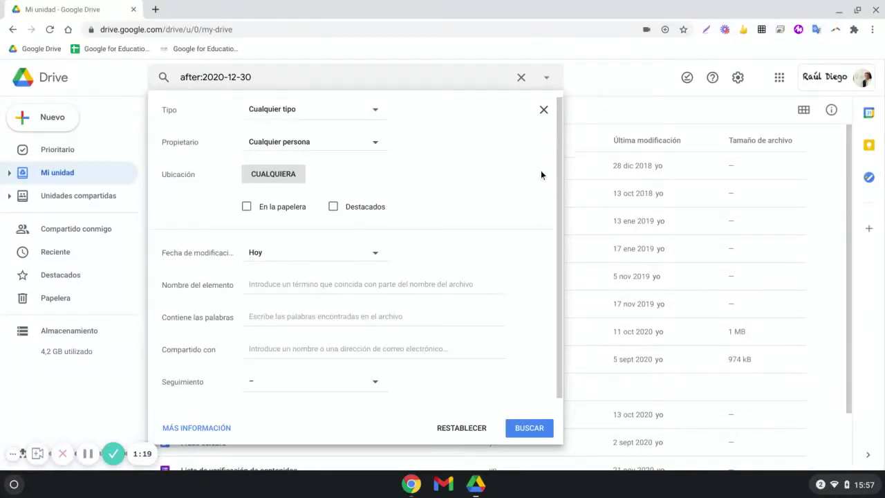
left_click(545, 111)
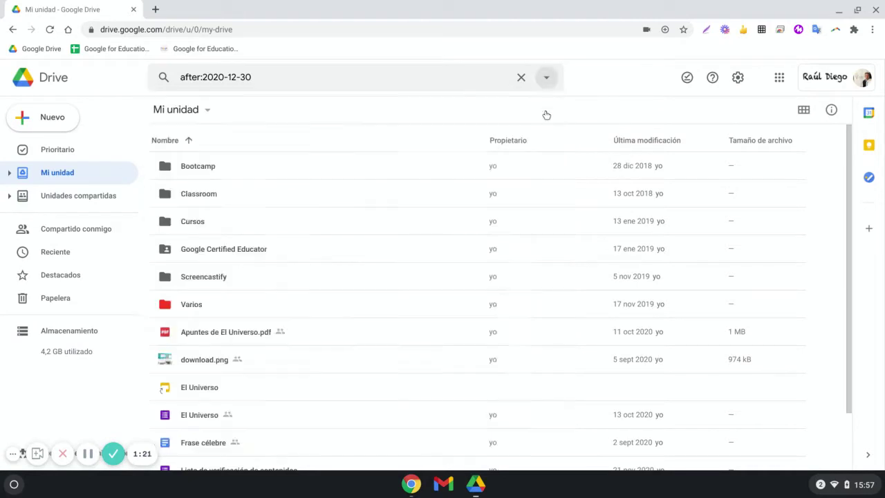
- Remove the after:2020-12-30 query, reopen and close Búsqueda avanzada, and scroll the Mi unidad list
left_click(521, 77)
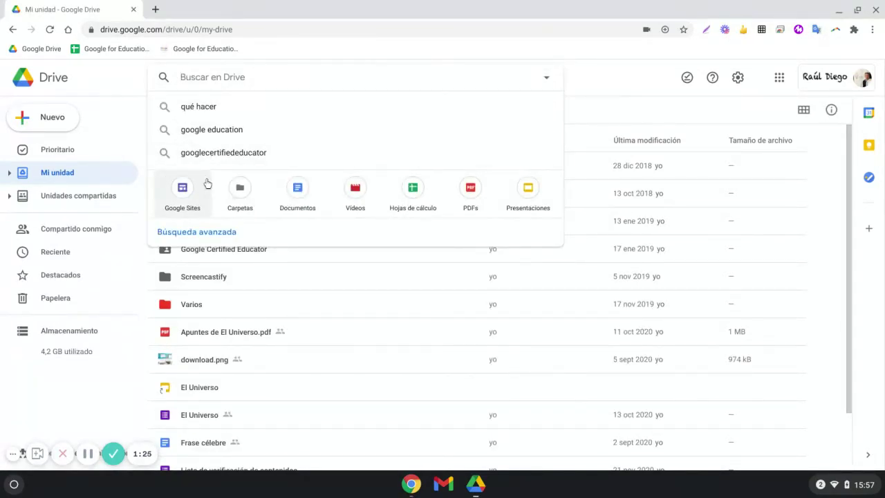
left_click(226, 233)
left_click(544, 110)
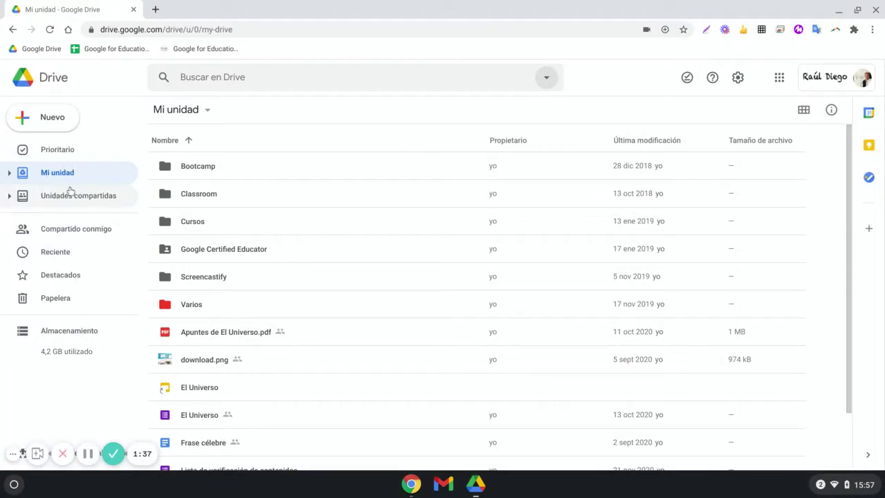
scroll(253, 247, "down", 2)
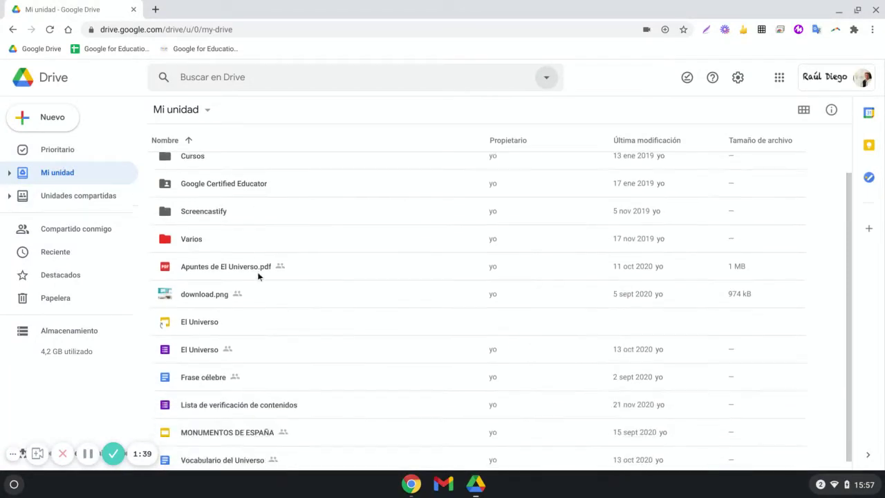
scroll(265, 297, "up", 2)
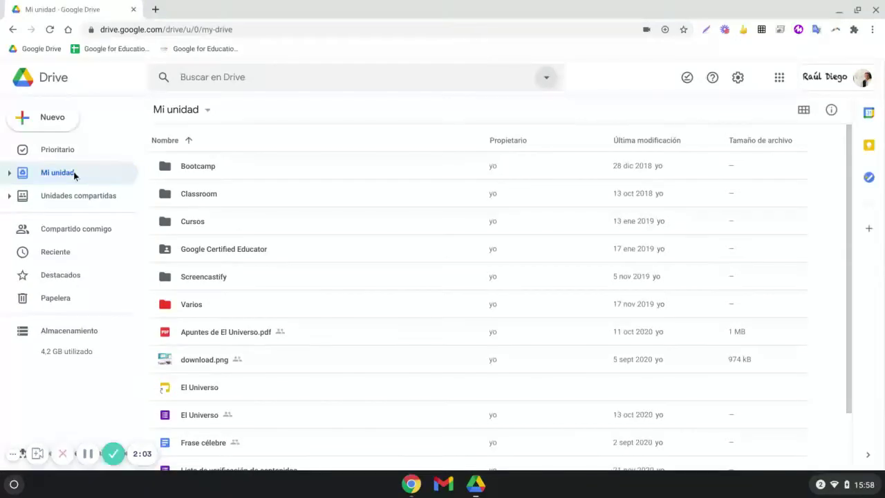
- Go to Prioritario and browse the suggested files carousel forward to the end and back
left_click(61, 151)
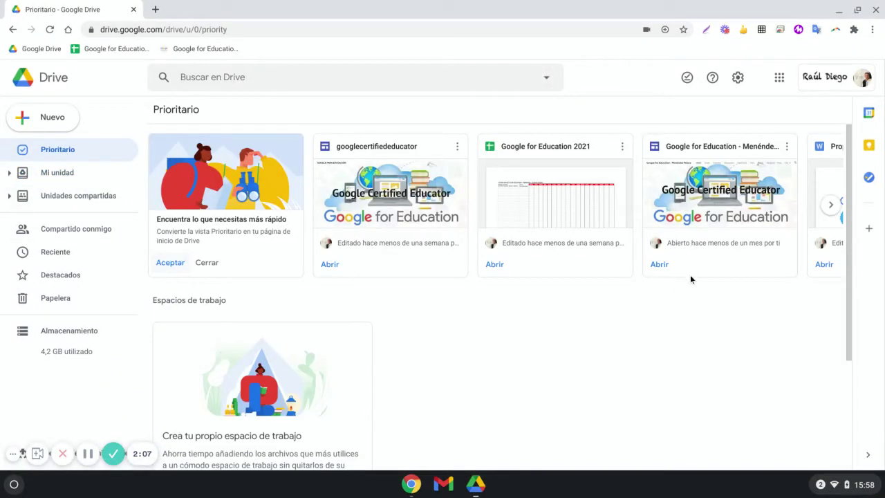
left_click(832, 206)
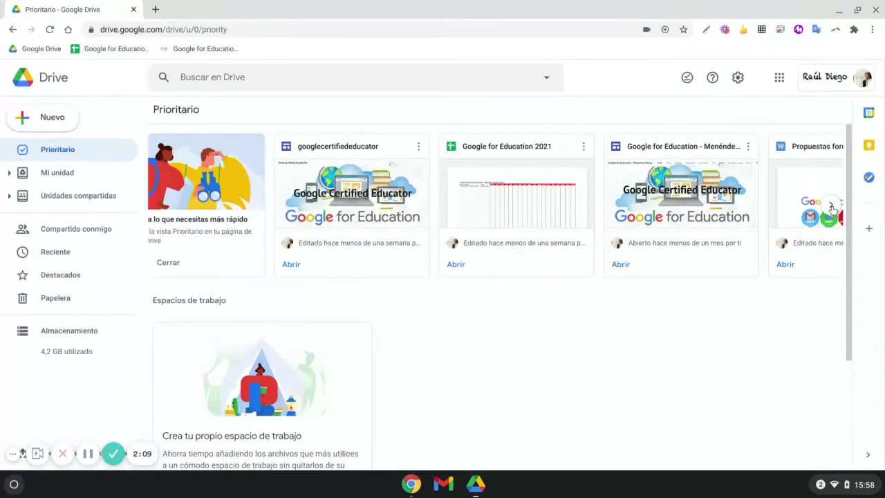
left_click(832, 206)
left_click(832, 206)
left_click(832, 206)
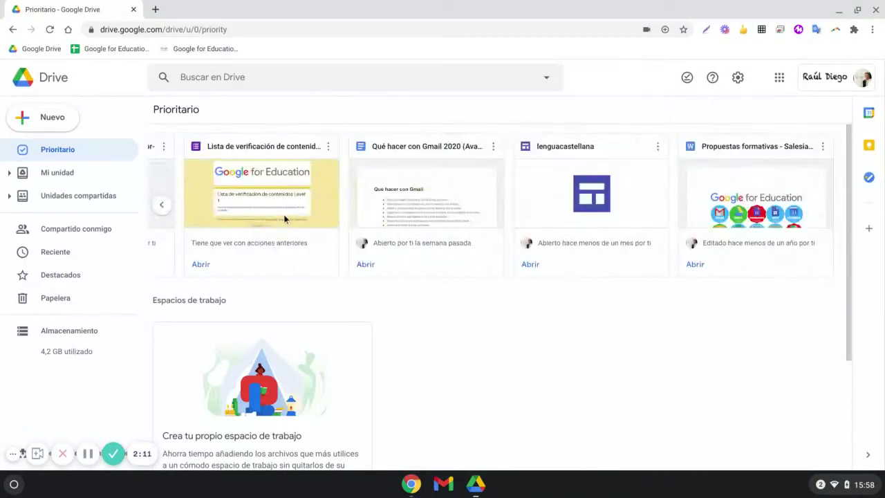
left_click(162, 206)
left_click(163, 206)
left_click(162, 206)
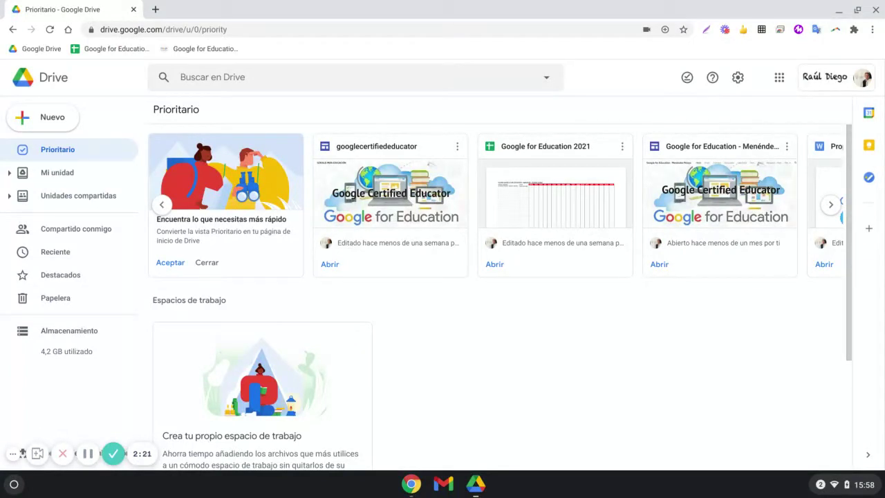
- Reject the Google for Education 2021 suggestion as 'No es una descripción útil'
left_click(623, 148)
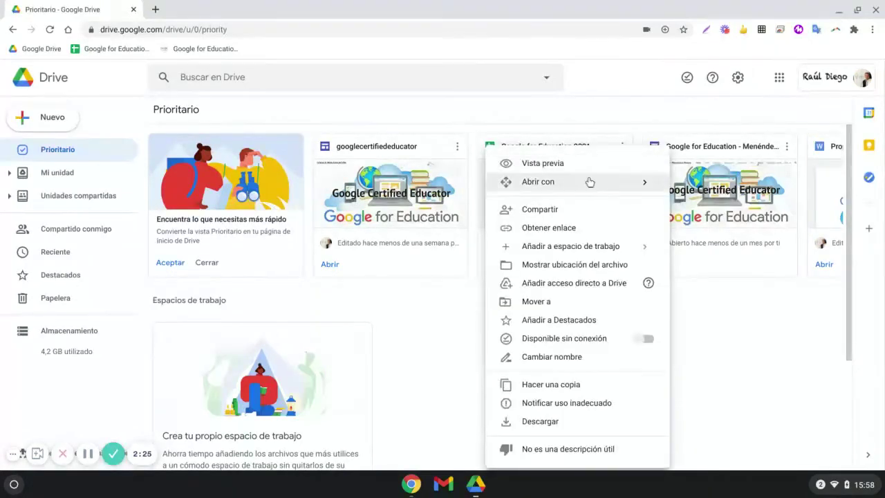
left_click(604, 451)
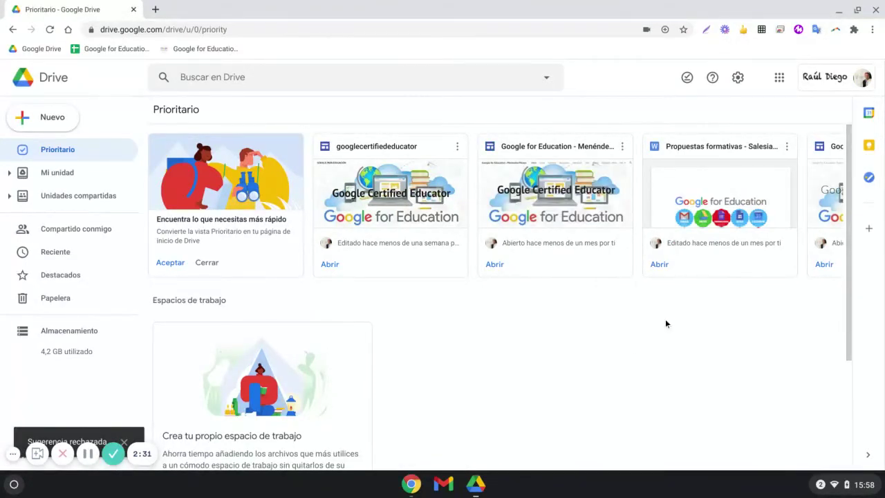
scroll(666, 322, "down", 2)
scroll(666, 323, "down", 3)
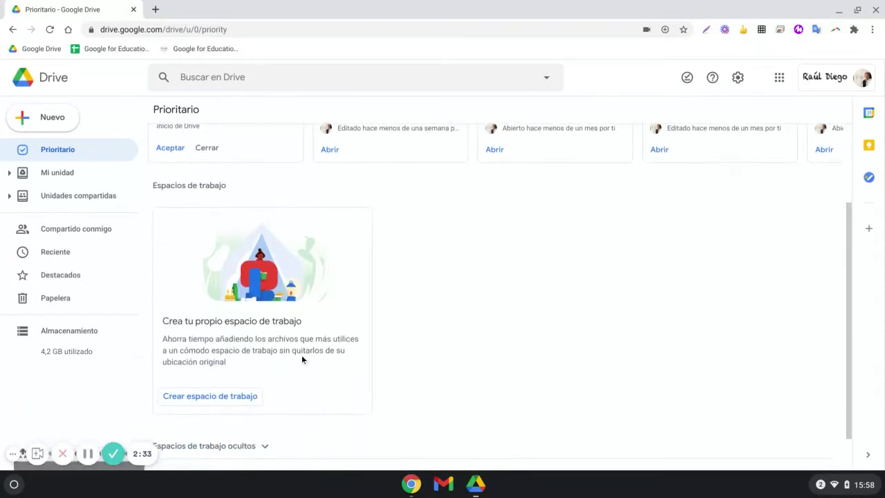
scroll(302, 359, "down", 2)
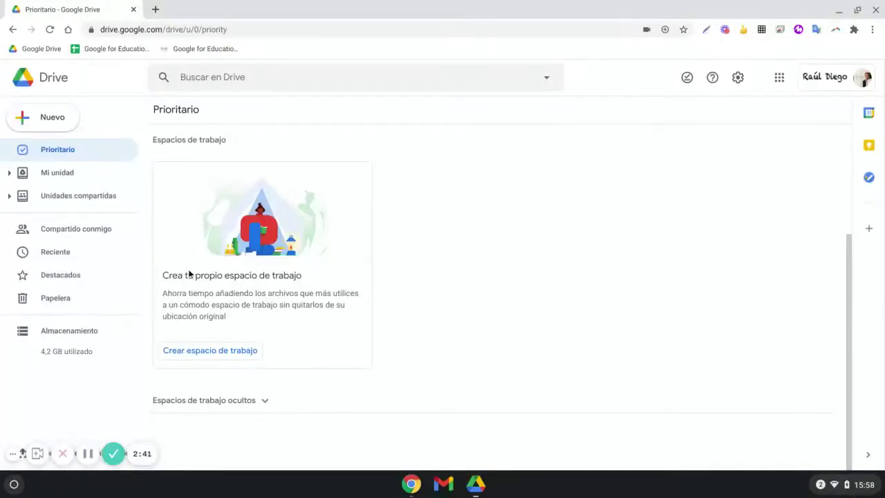
- Create a new workspace named 'Programaciones'
left_click(211, 351)
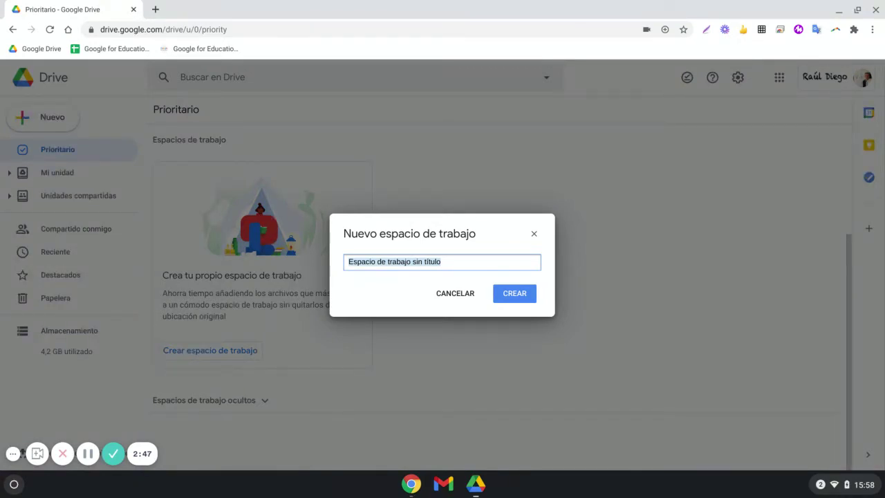
type("Prog")
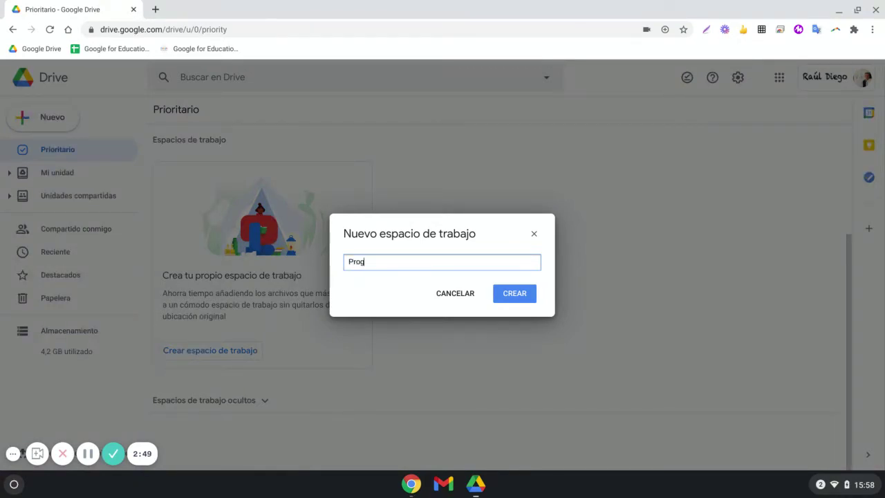
type("ramaciones")
left_click(508, 293)
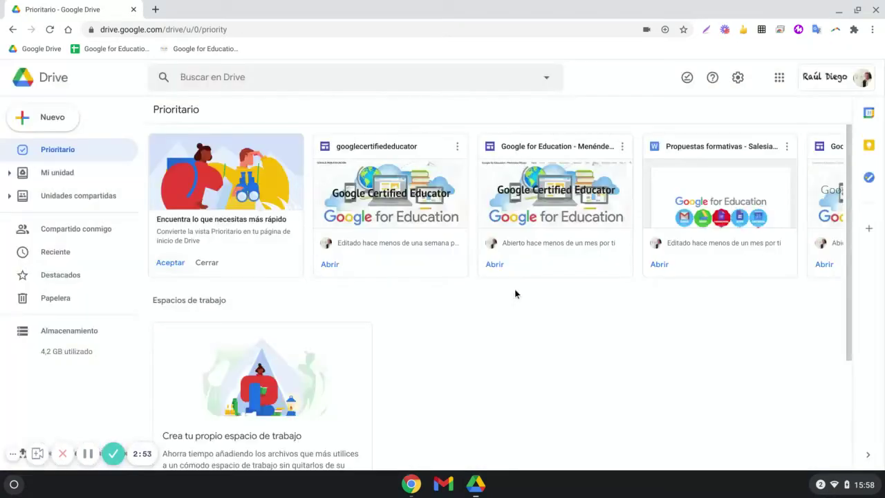
scroll(441, 307, "down", 1)
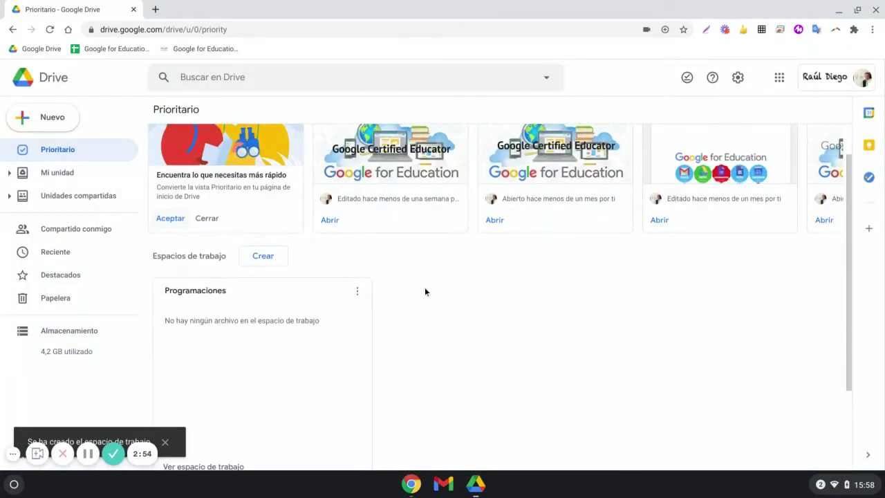
scroll(267, 262, "down", 1)
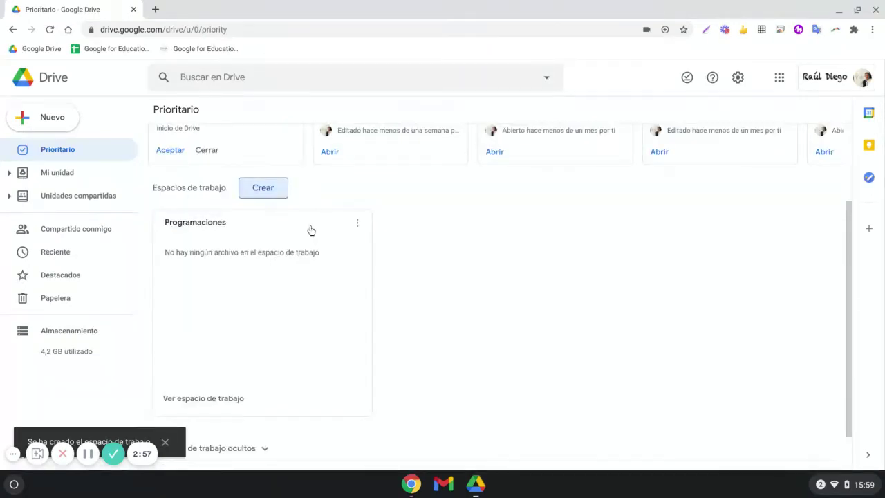
- Leave the Programaciones workspace empty by cancelling file adding and choosing Listo
left_click(269, 188)
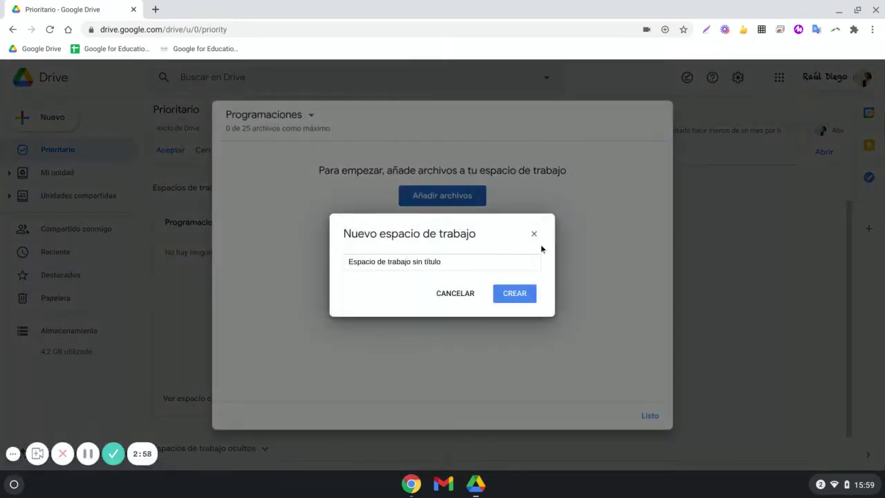
left_click(534, 234)
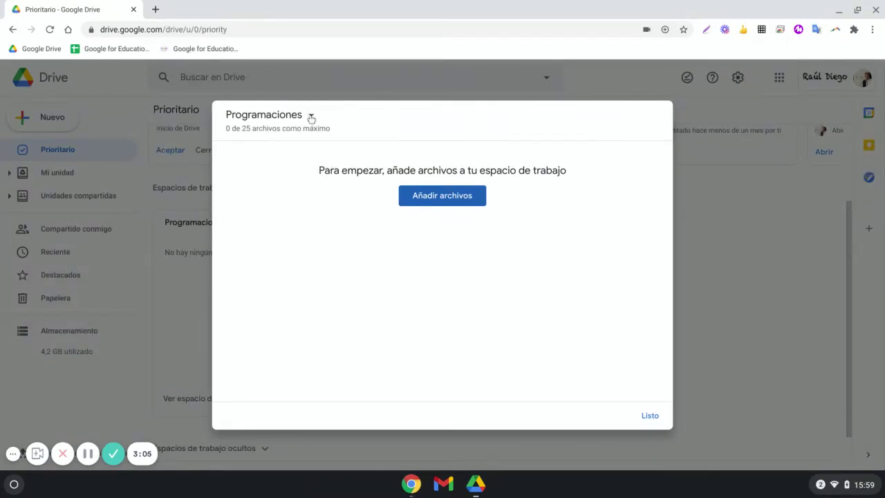
left_click(433, 196)
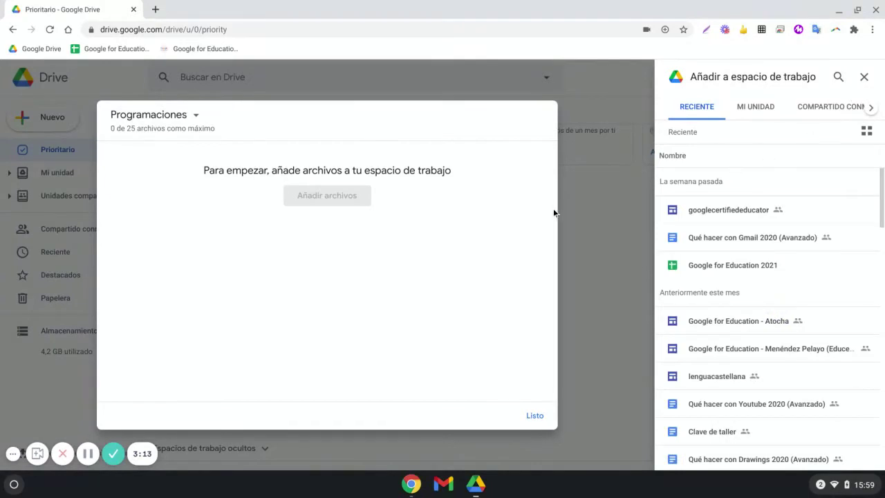
left_click(864, 77)
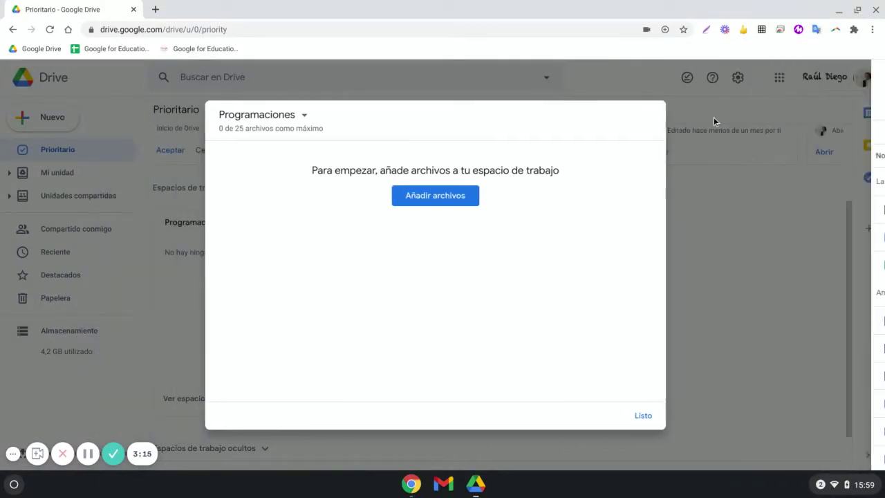
left_click(650, 417)
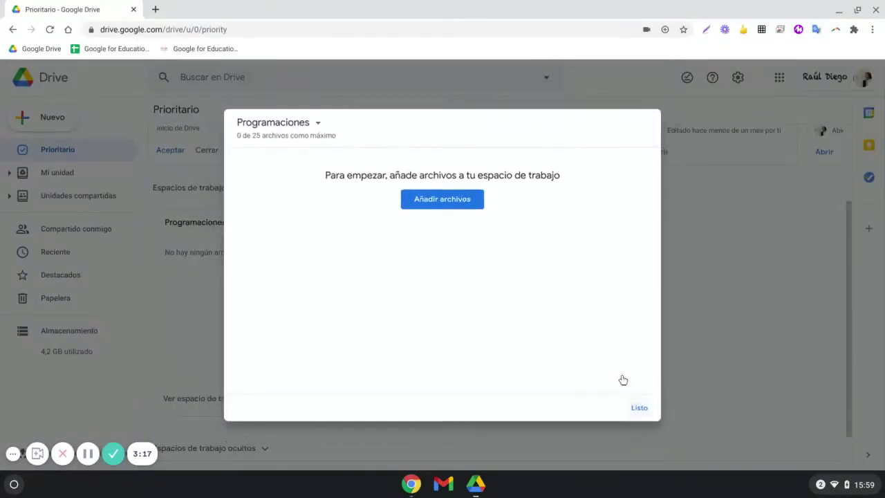
scroll(391, 203, "up", 2)
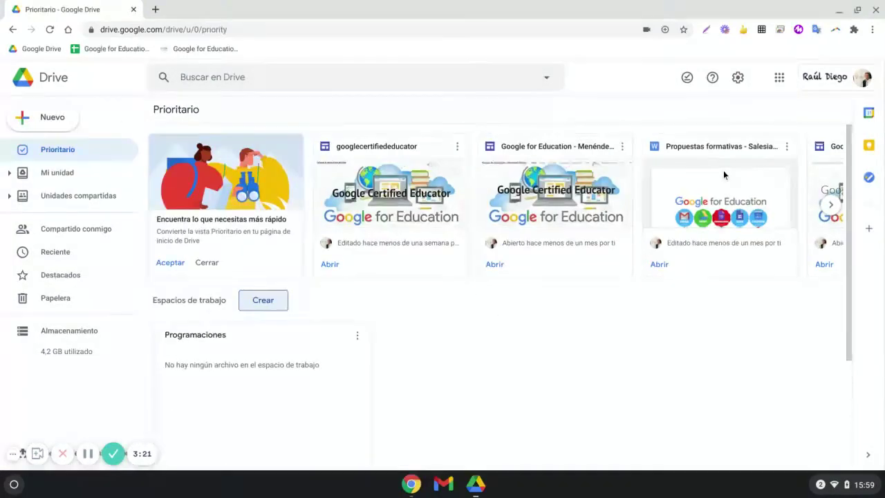
- Return to Mi unidad to list folders like Bootcamp, Classroom and Cursos
scroll(704, 176, "down", 3)
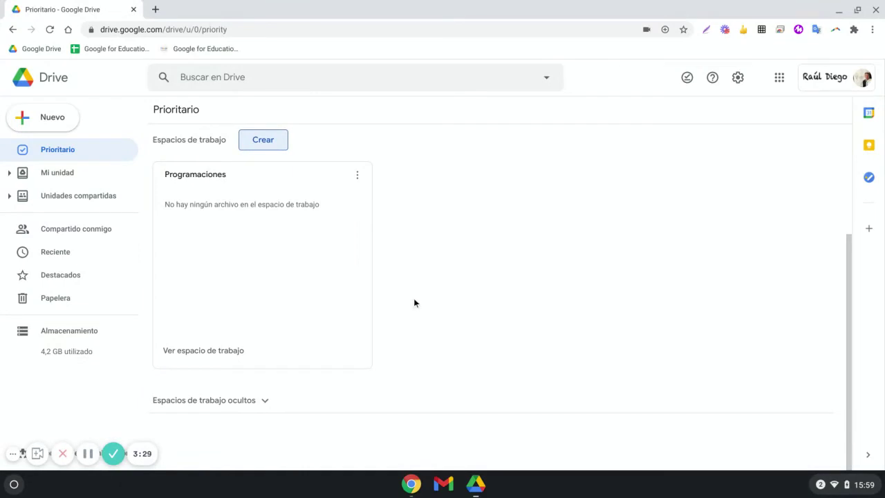
left_click(88, 175)
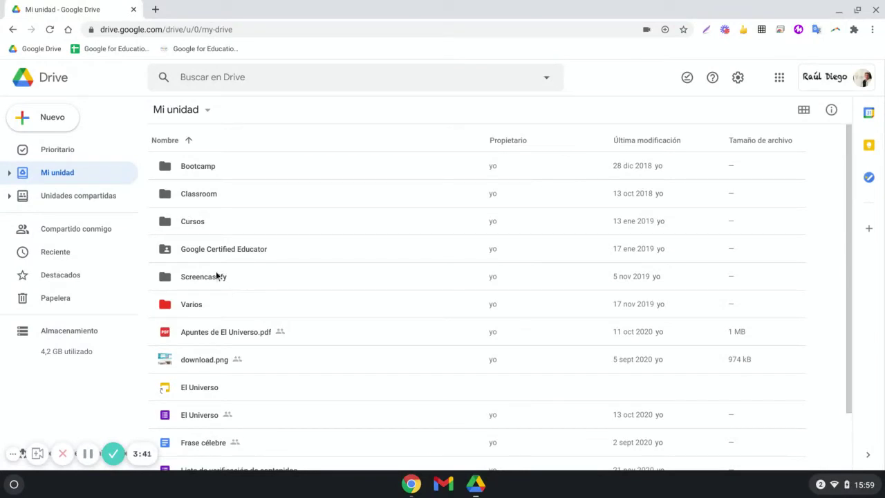
- Drag googlecertifiededucator from Compartido conmigo onto Mi unidad to create a shortcut
left_click(73, 229)
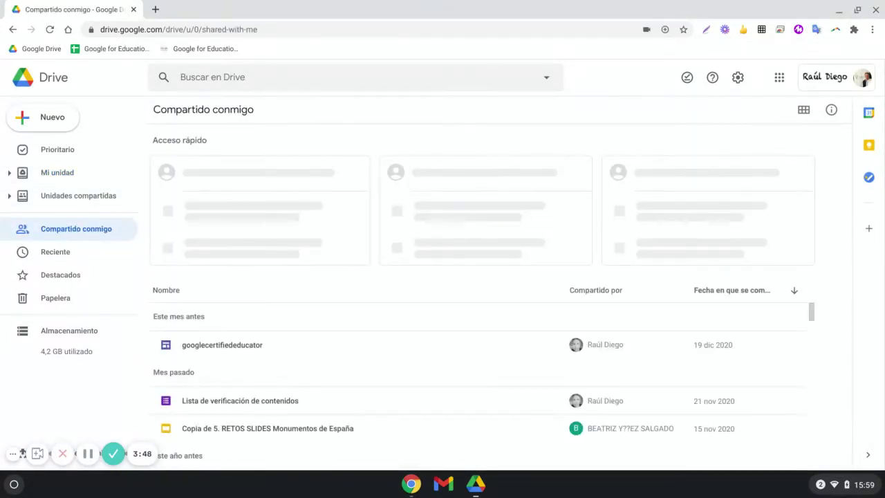
left_click(176, 334)
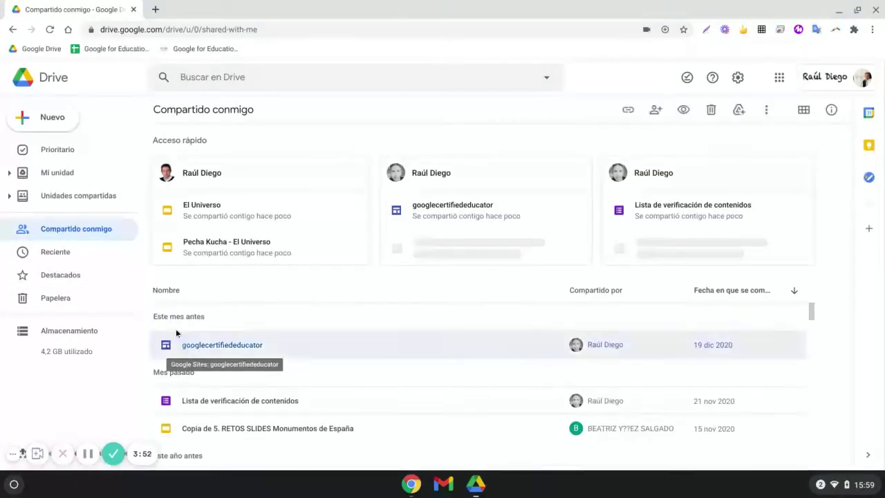
left_click_drag(176, 334, 94, 174)
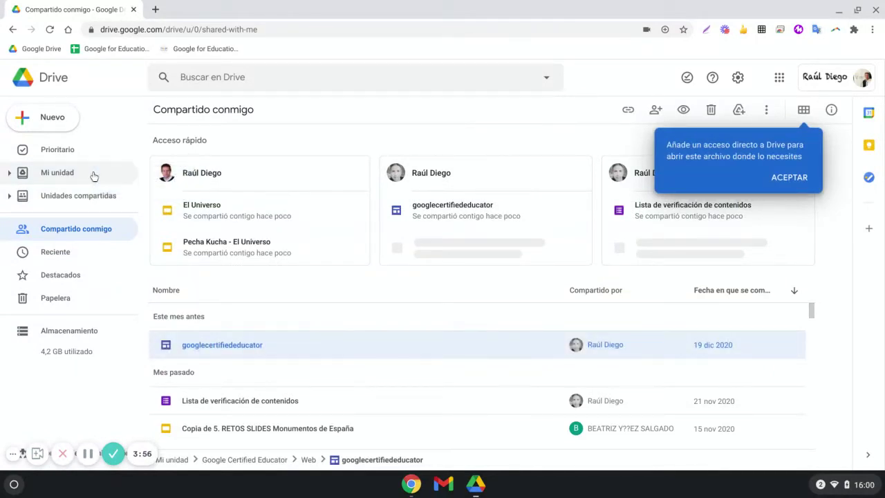
- Visit Reciente, Destacados, Papelera and Prioritario, then come back to Mi unidad
left_click(94, 174)
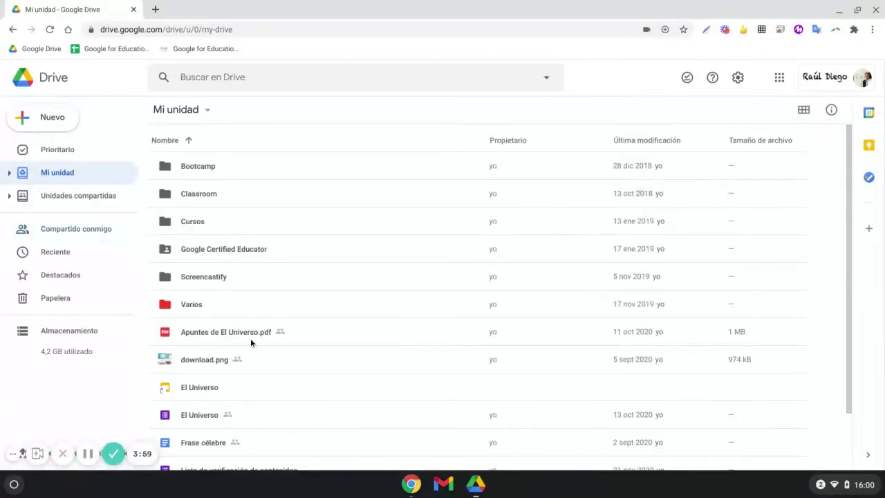
scroll(253, 342, "down", 3)
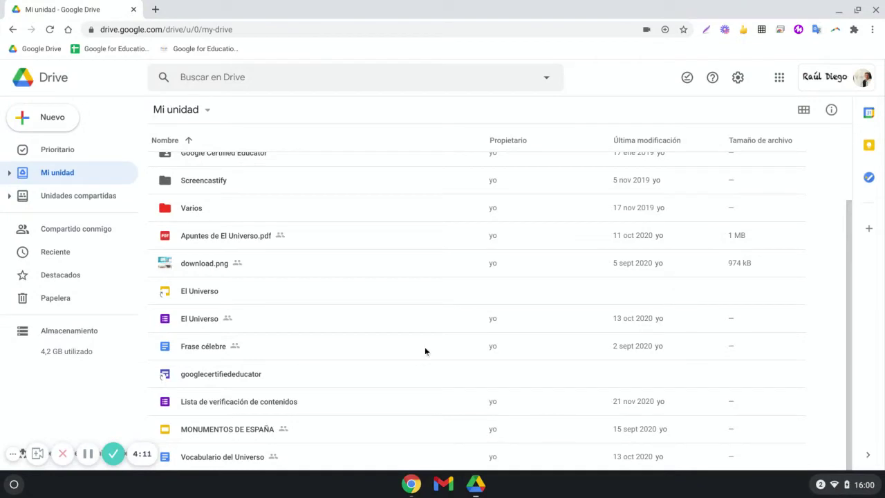
left_click(69, 256)
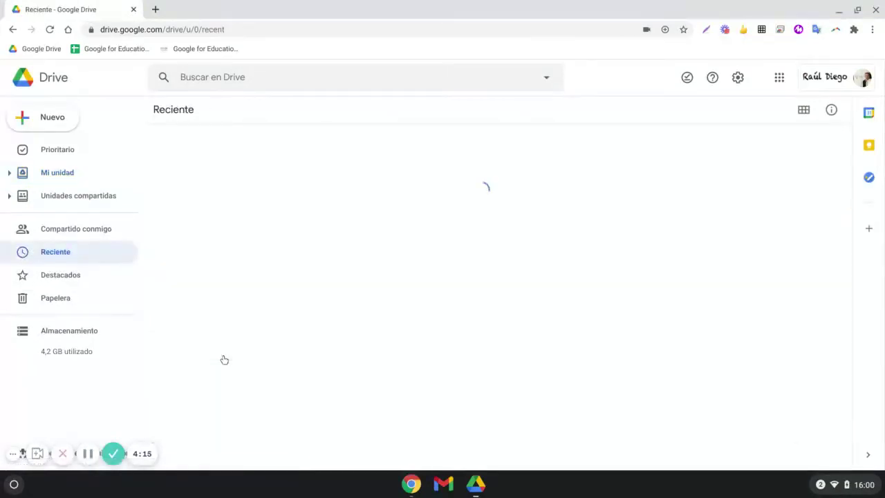
left_click(77, 276)
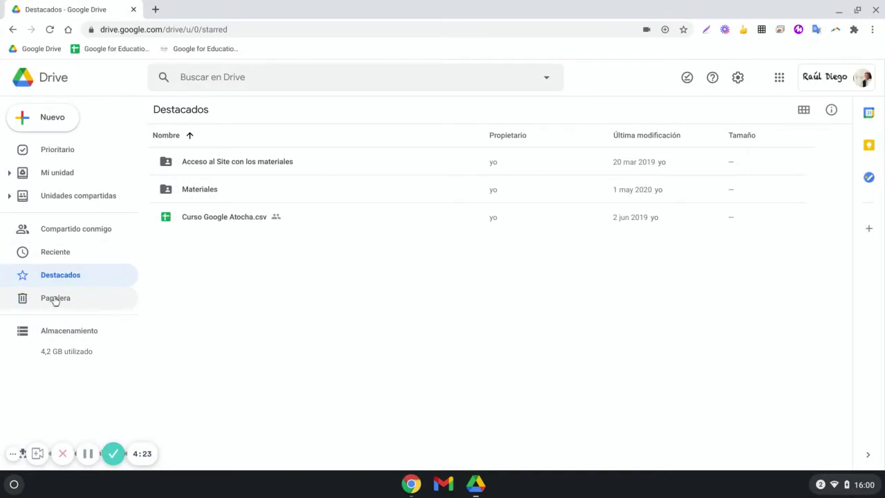
left_click(55, 300)
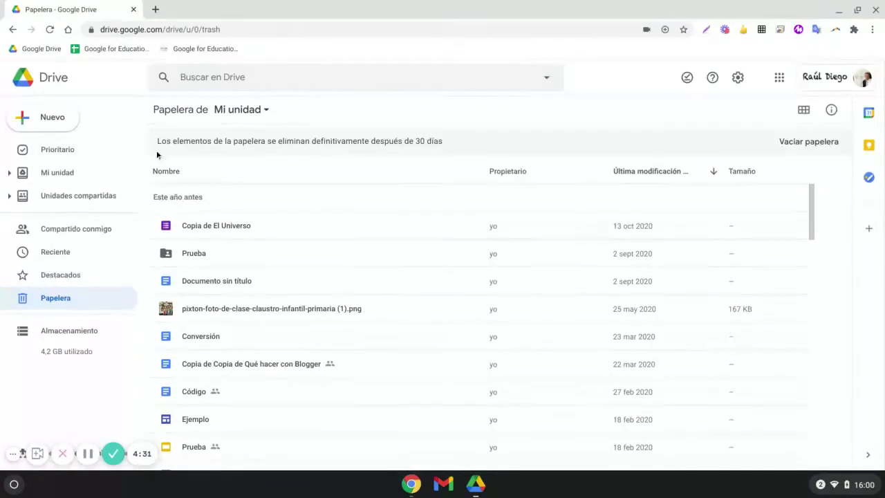
left_click(59, 149)
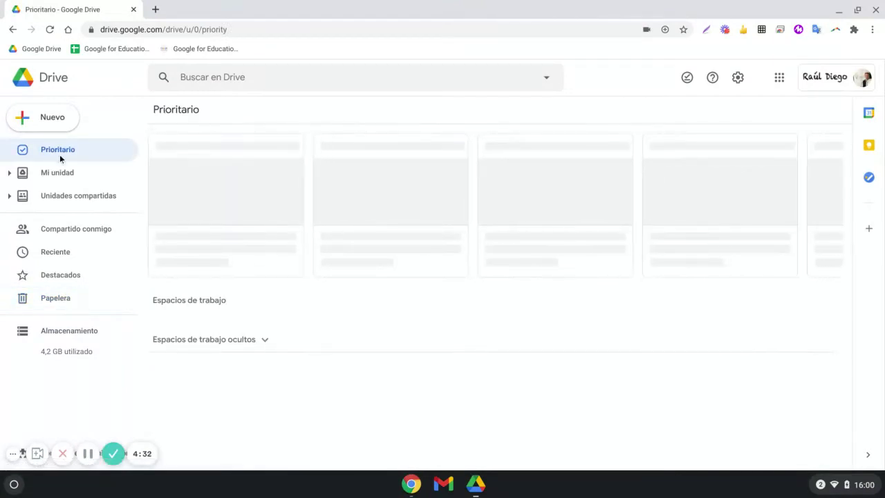
left_click(64, 172)
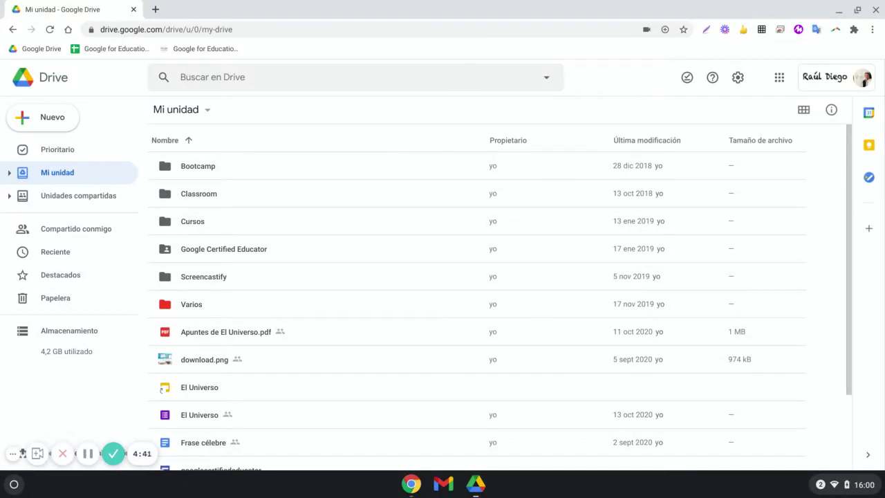
left_click(55, 118)
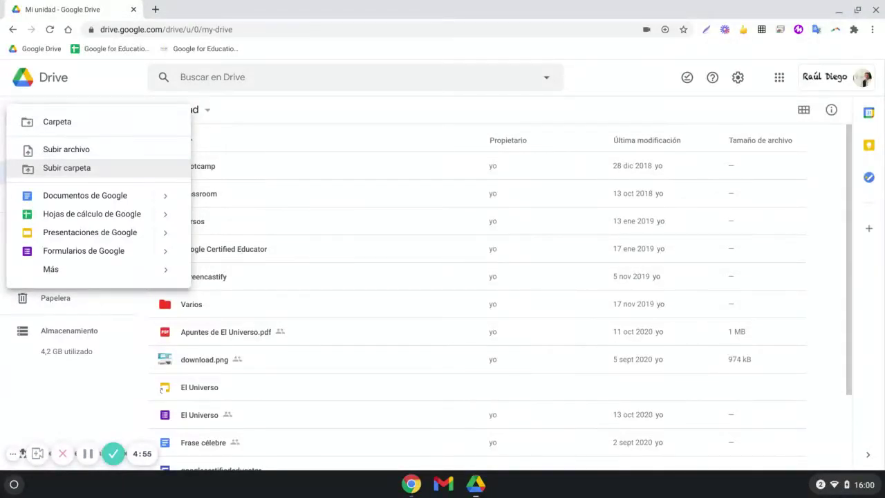
- Upload COMPETENCIA DIGITAL 6º PRIMARIA.docx from the computer into My Drive
left_click(89, 149)
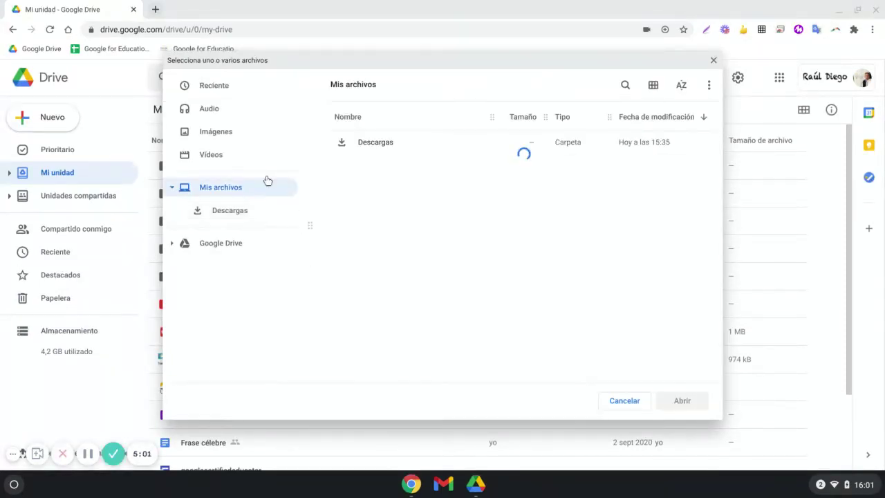
left_click(222, 88)
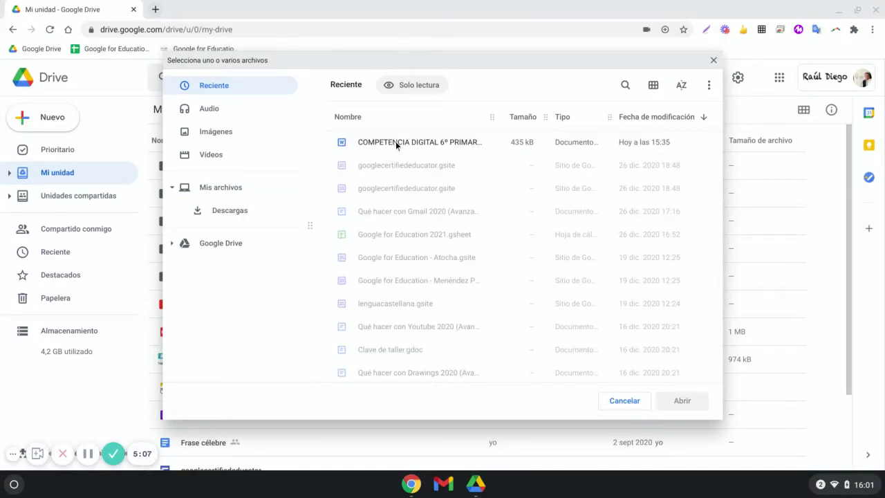
left_click(398, 141)
left_click(684, 402)
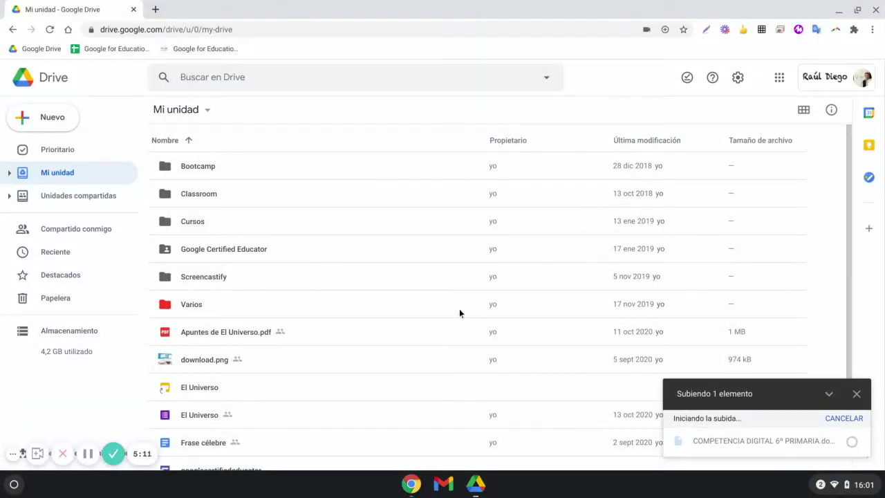
scroll(460, 313, "down", 3)
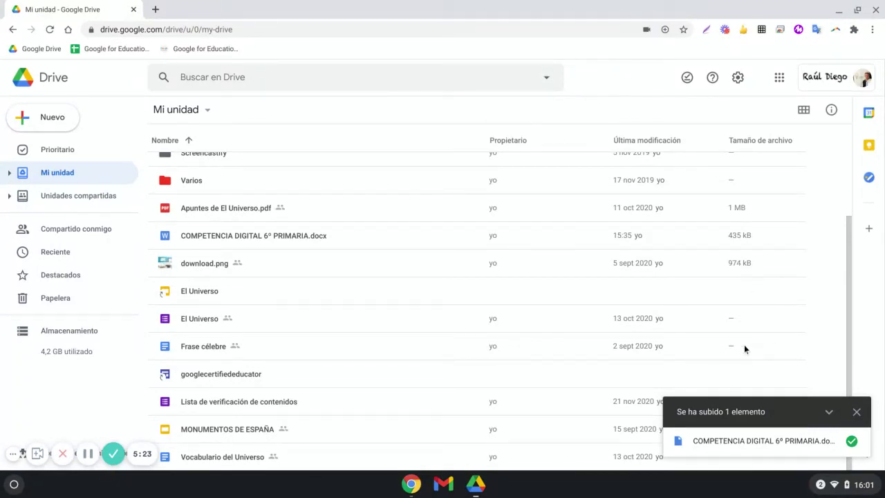
left_click(856, 411)
scroll(785, 296, "up", 3)
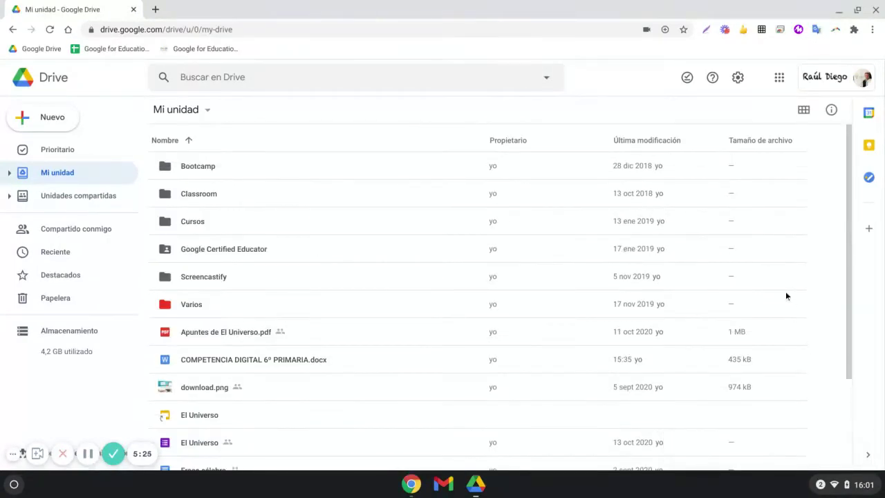
scroll(762, 353, "down", 3)
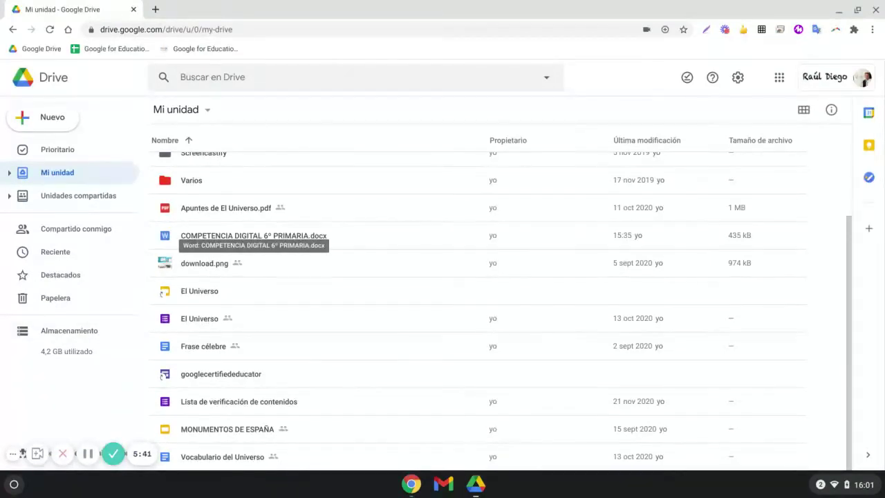
- Make a new My Drive folder via Nuevo > Carpeta named Programaciones
right_click(299, 238)
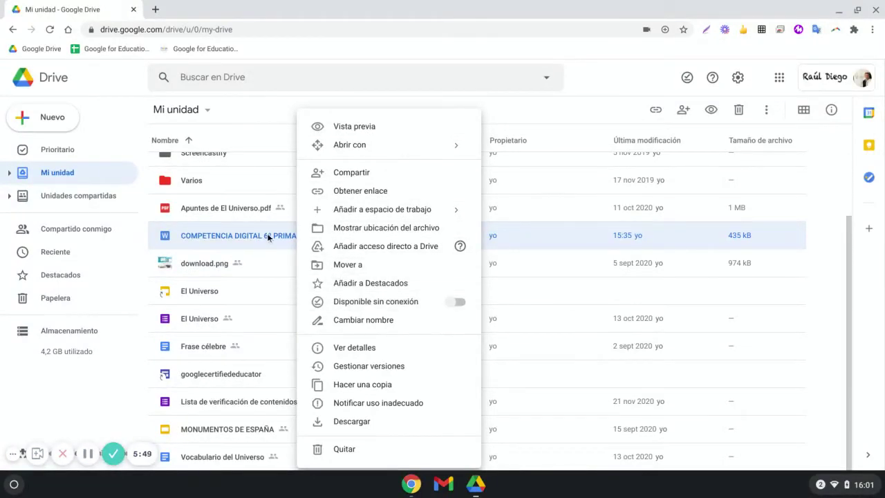
scroll(268, 233, "up", 3)
left_click(55, 117)
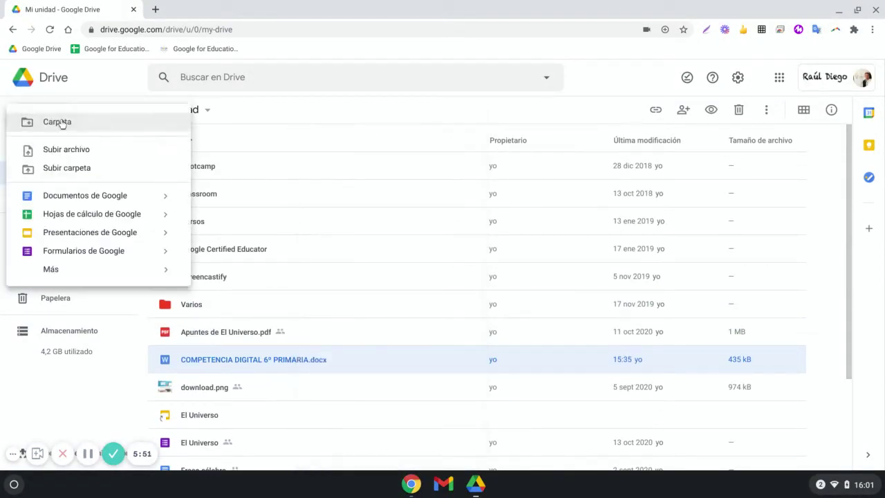
left_click(108, 129)
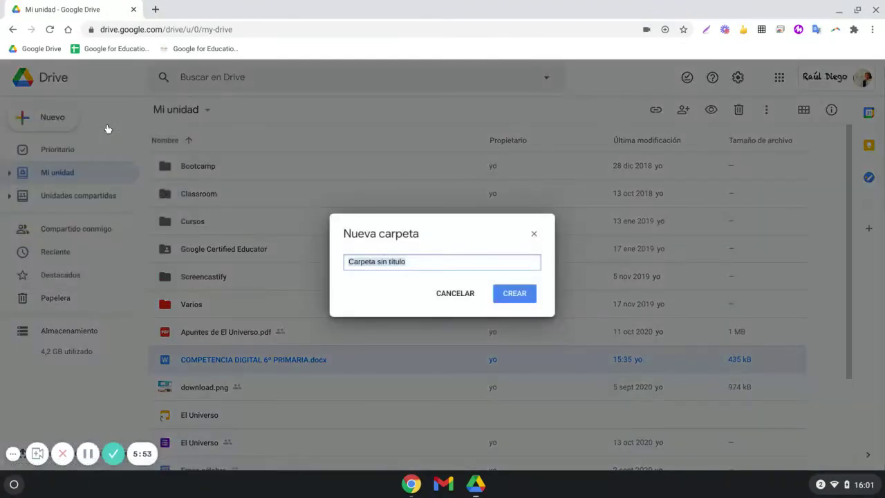
type("Programac")
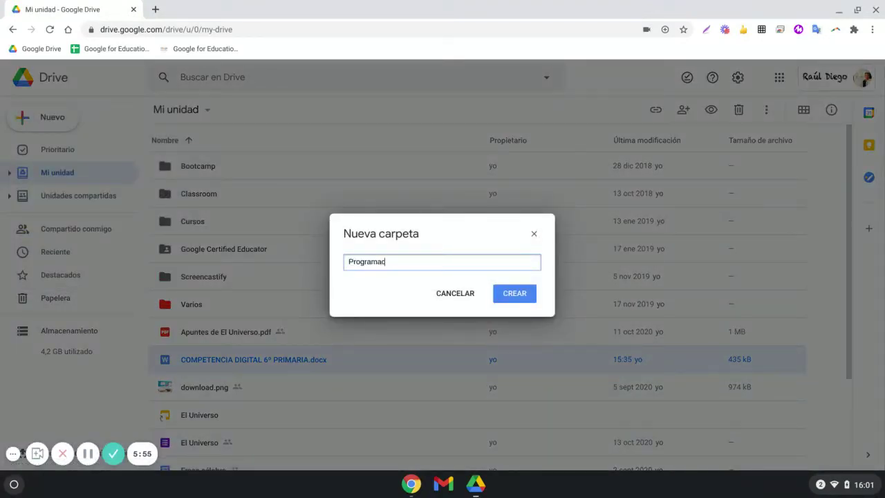
type("ión")
key("Return")
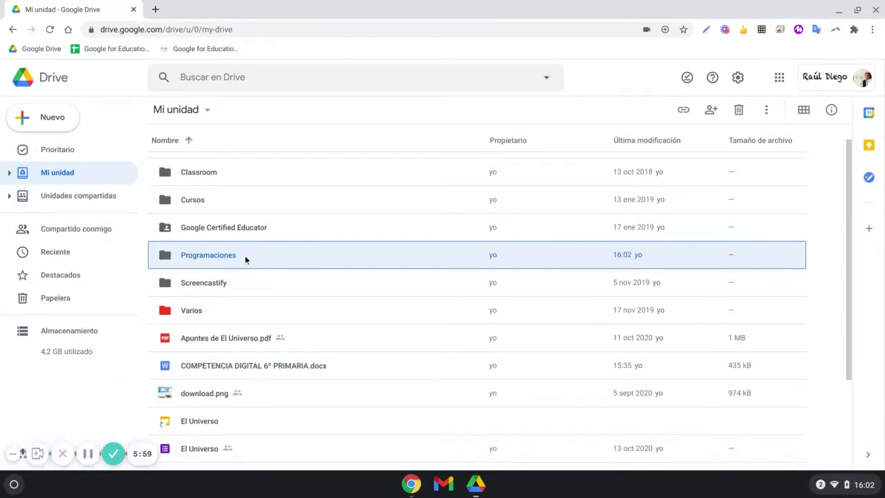
right_click(243, 255)
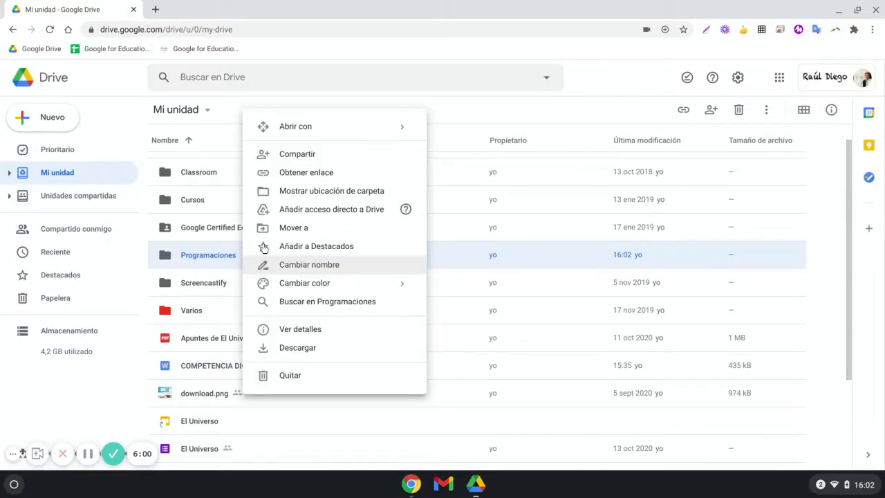
- Share Programaciones with the pedagogical director's e-mail address and give them Editor access
left_click(302, 159)
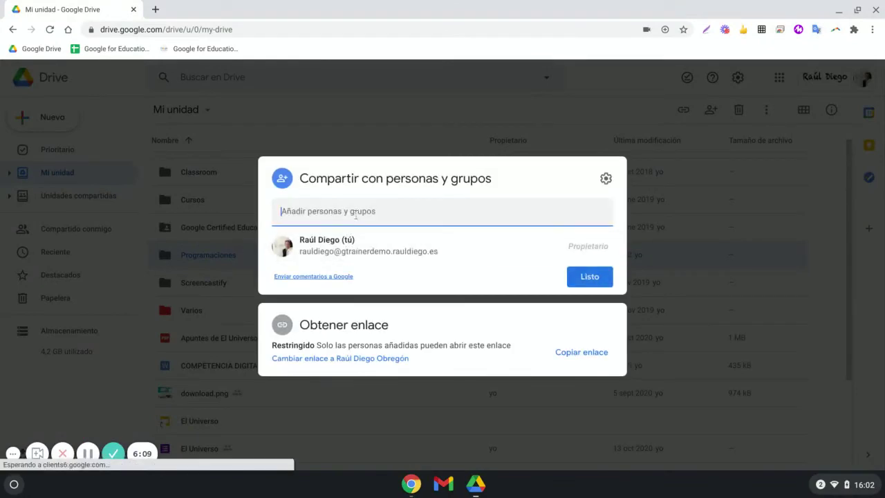
left_click(354, 215)
triple_click(377, 209)
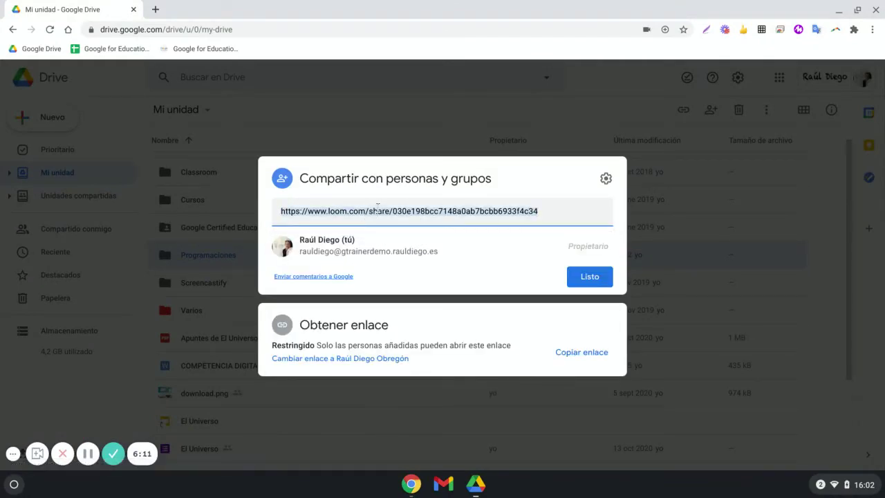
key("BackSpace")
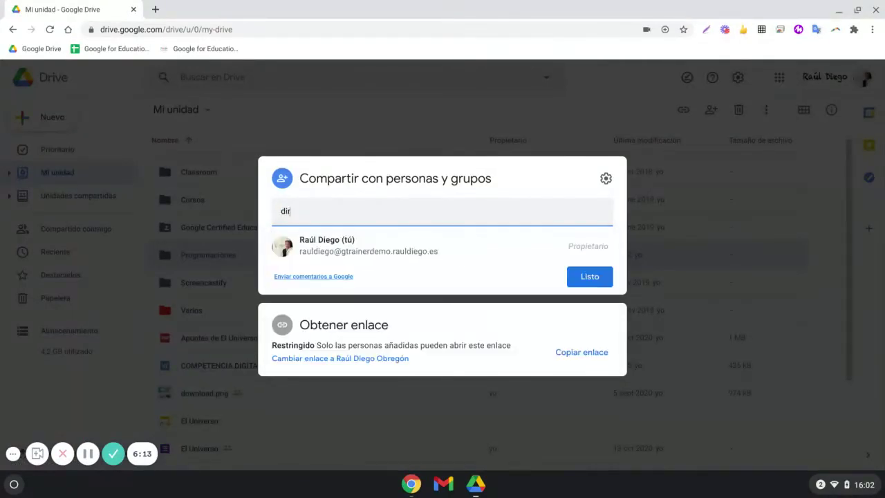
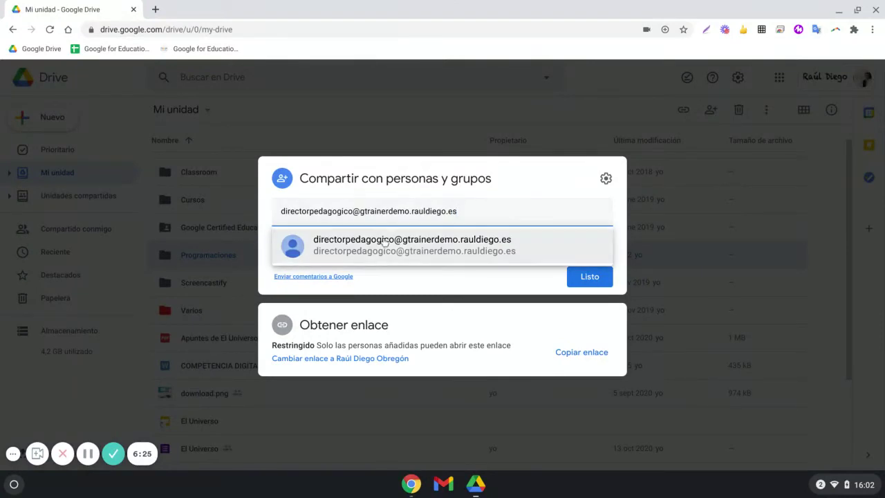
left_click(539, 260)
left_click(595, 202)
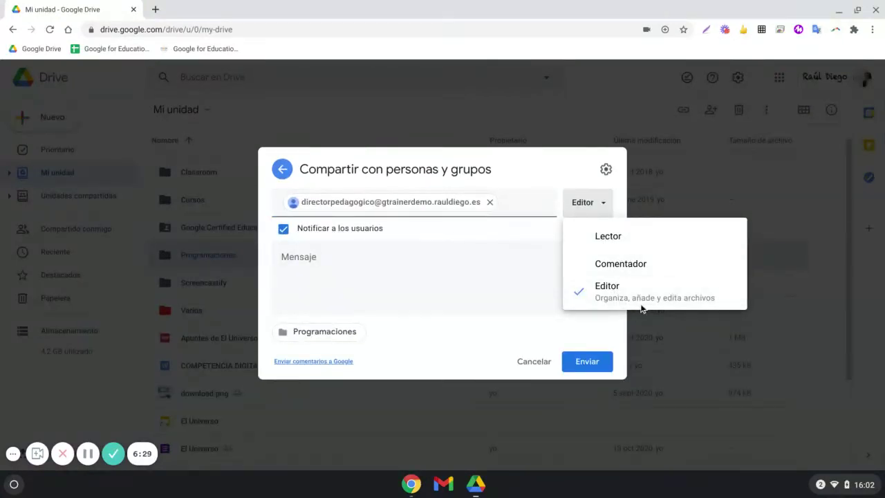
left_click(626, 263)
left_click(597, 215)
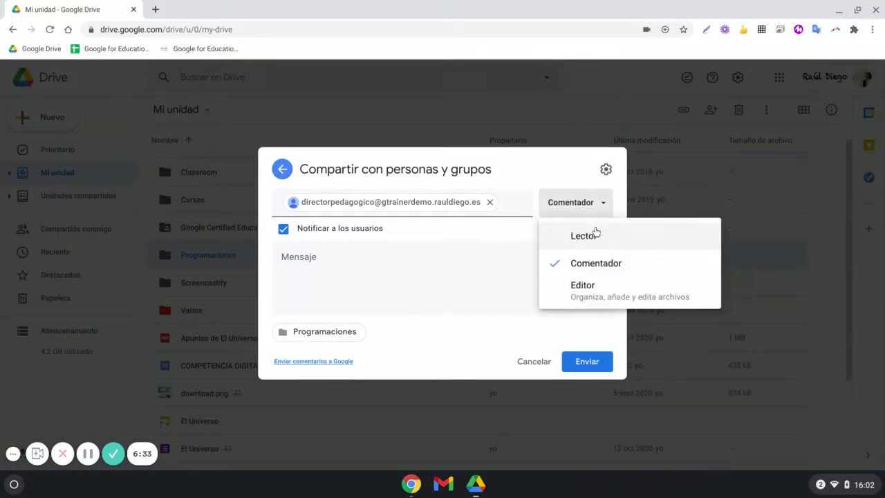
left_click(593, 235)
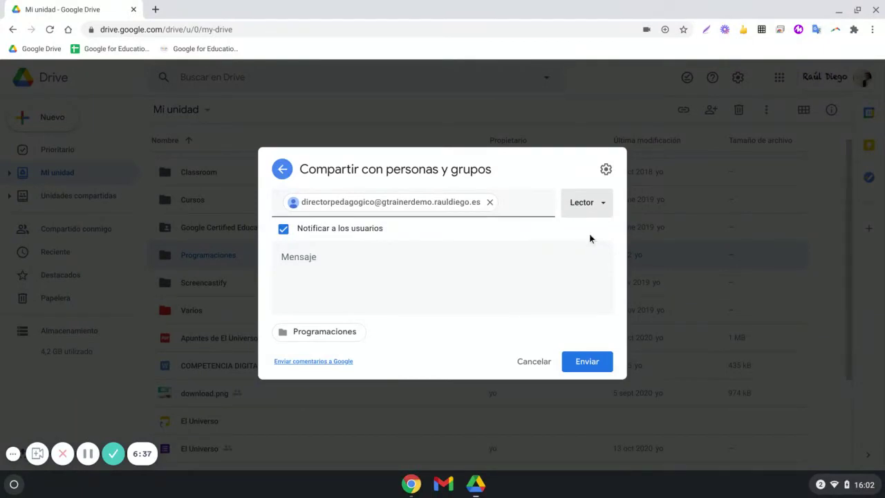
left_click(594, 210)
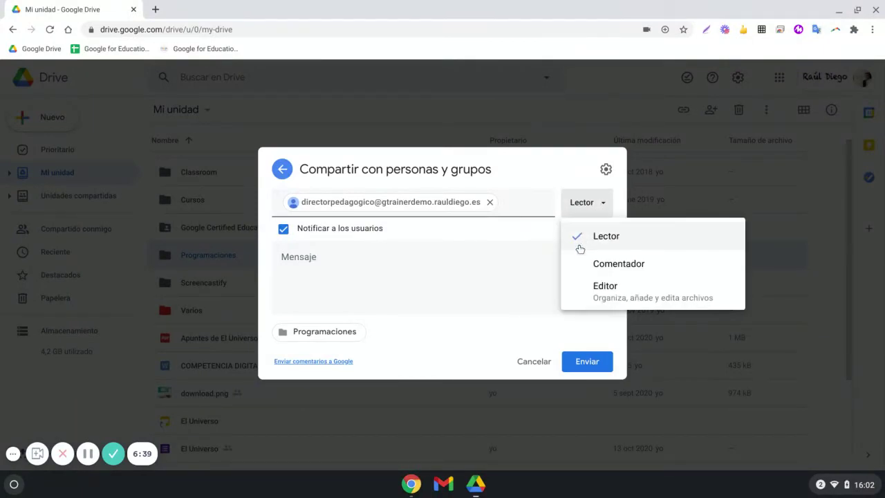
left_click(601, 290)
- Add the note 'Aquí te dejo las programaciones' and send the invitation
left_click(505, 253)
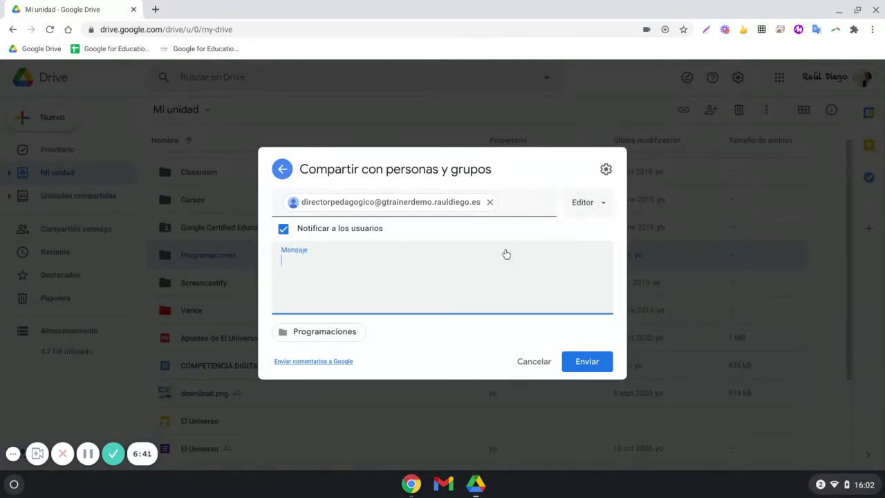
left_click(320, 253)
type("Aquí te")
key("BackSpace")
key("BackSpace")
key("BackSpace")
key("BackSpace")
type("te dej")
key("BackSpace")
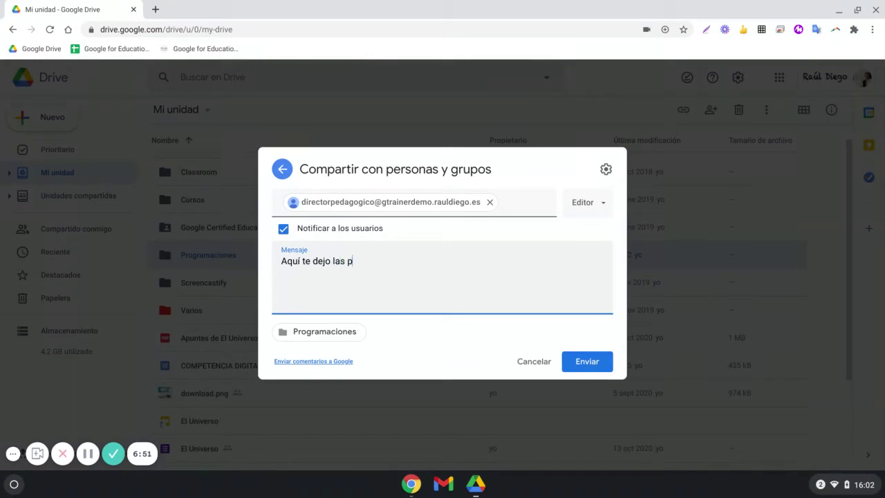
type("gramaciones")
left_click(578, 367)
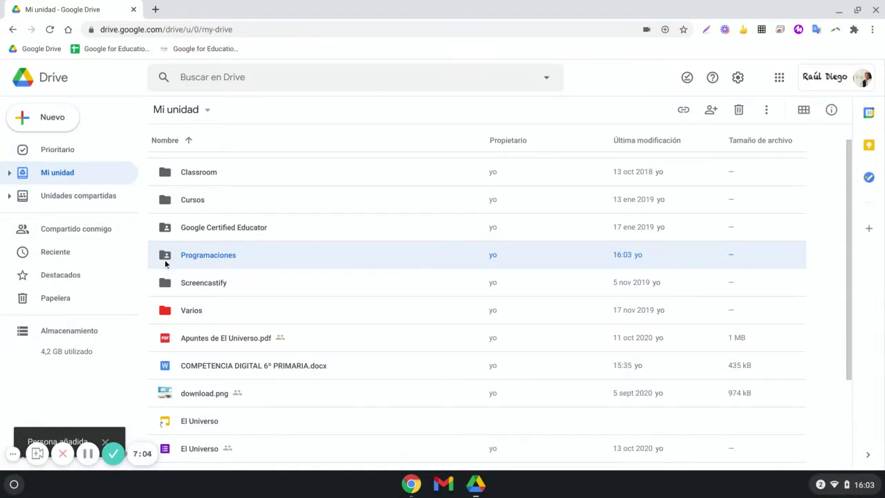
- Set the Programaciones folder's link so anyone with it can view, and copy the link
right_click(166, 262)
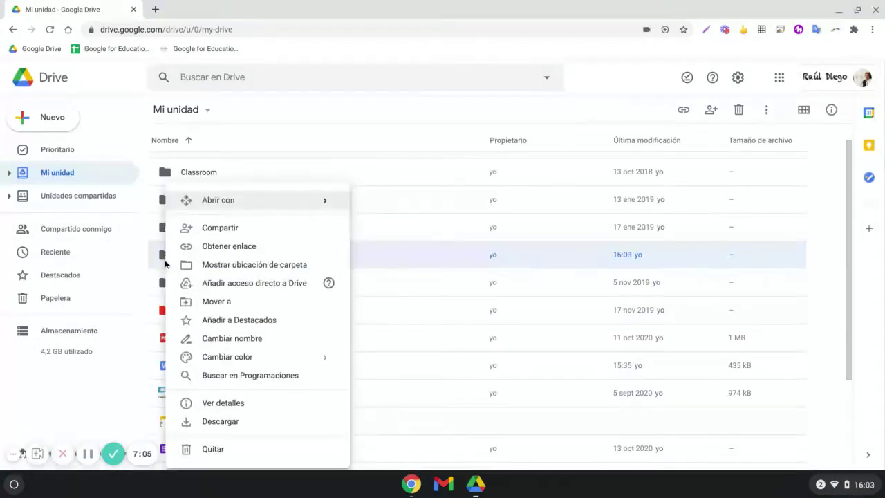
left_click(225, 249)
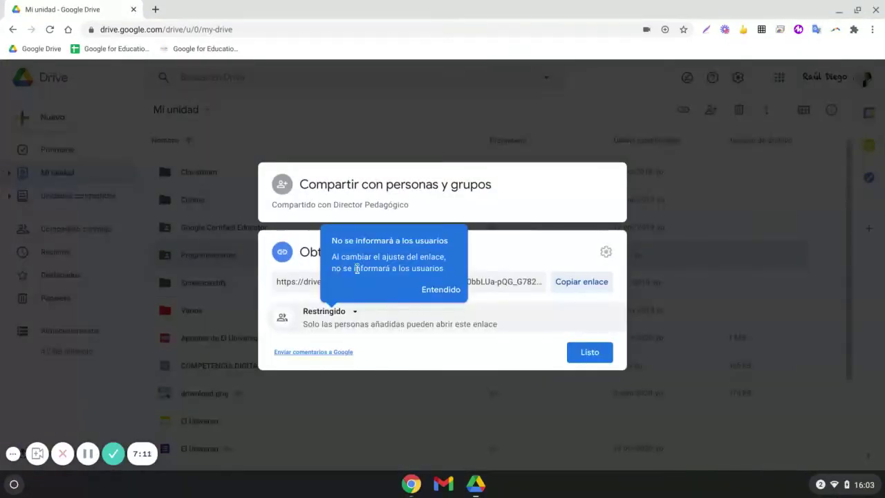
left_click(454, 291)
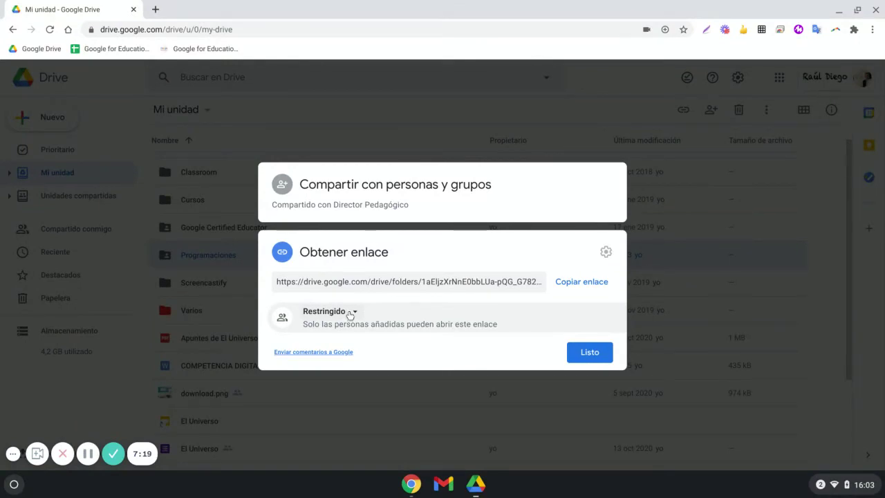
left_click(351, 312)
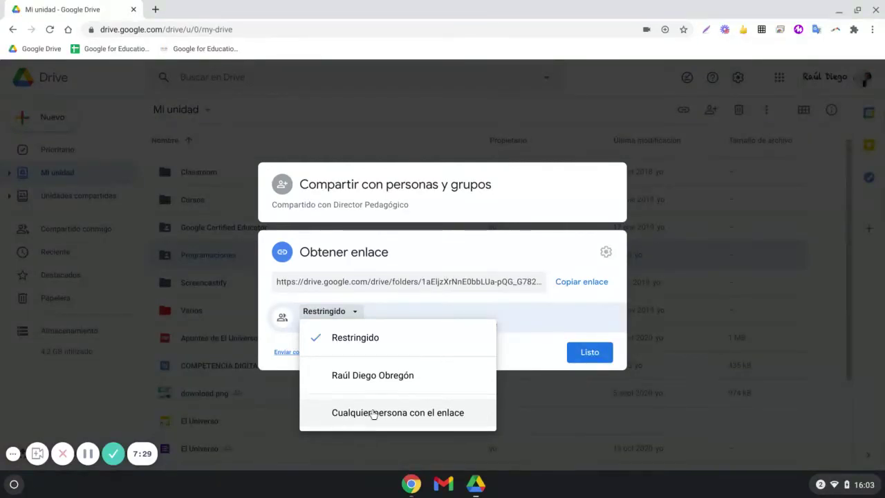
left_click(373, 409)
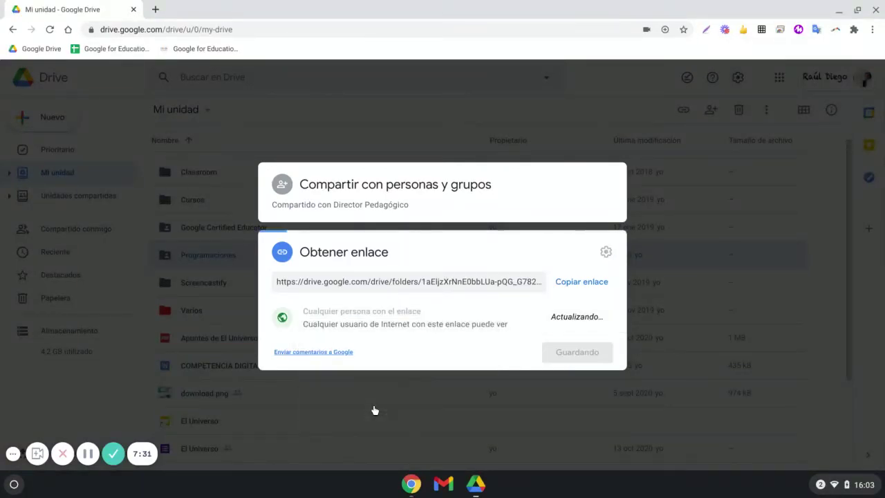
left_click(596, 289)
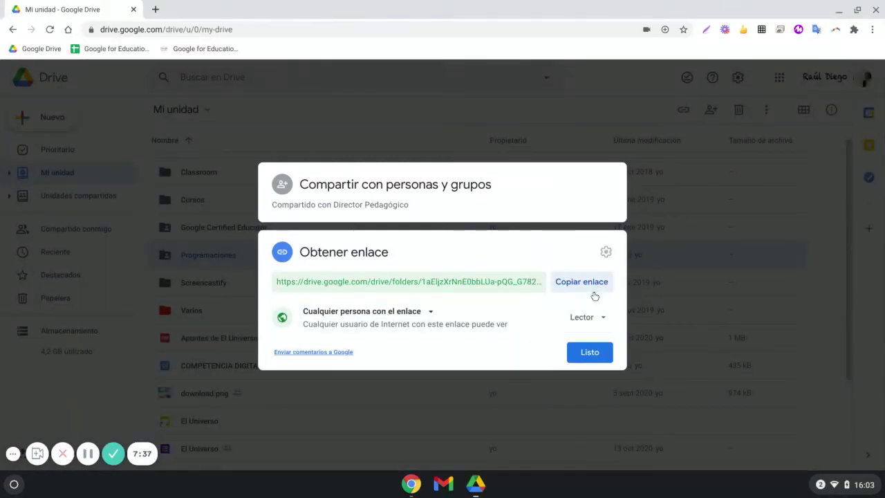
left_click(608, 348)
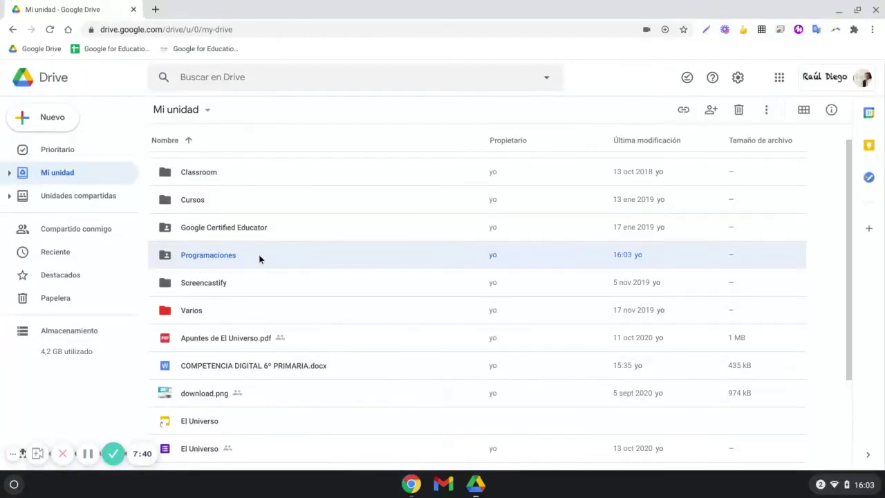
- Reopen the folder's link settings and review who can access it, leaving them unchanged
right_click(259, 255)
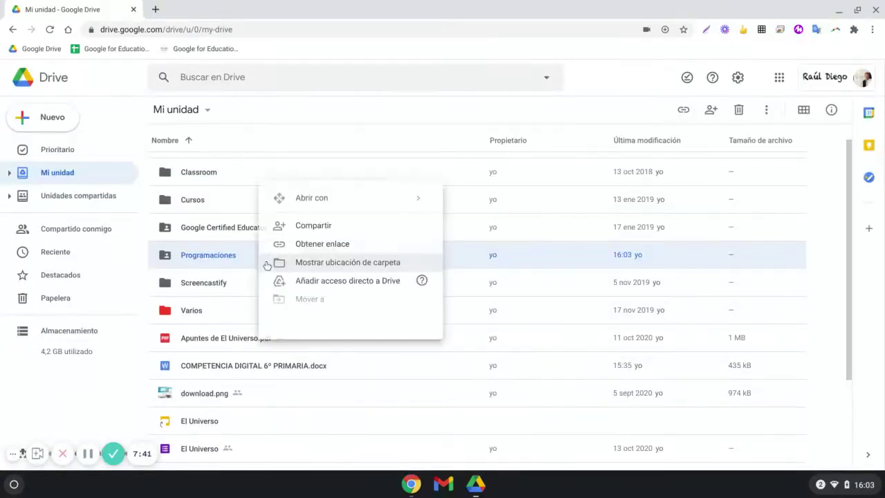
left_click(331, 246)
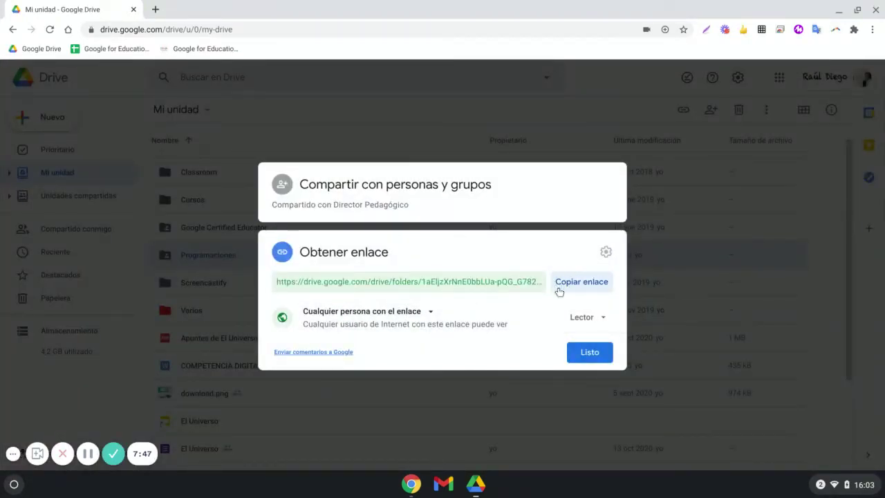
left_click(429, 312)
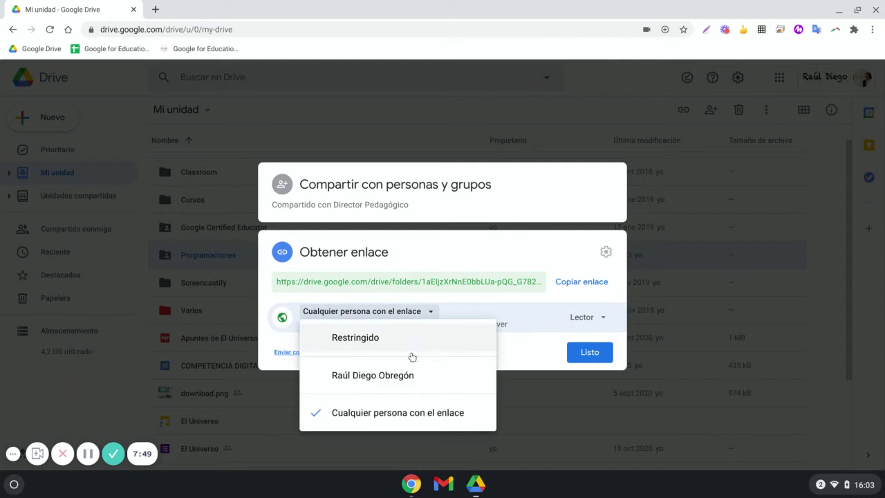
left_click(606, 253)
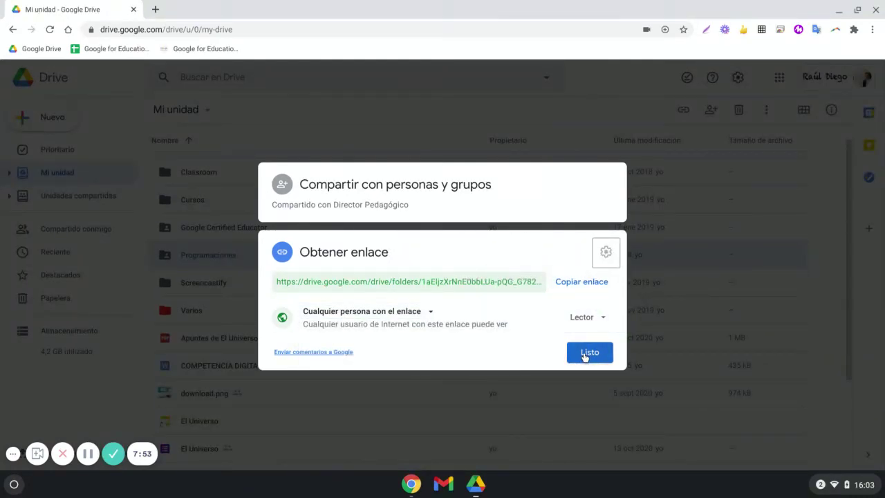
left_click(585, 354)
- Change the Programaciones folder colour to green
right_click(207, 259)
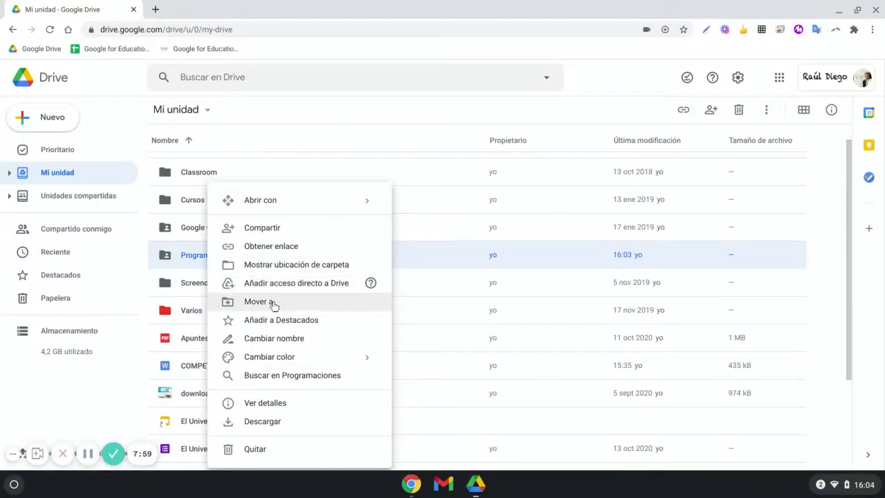
scroll(276, 302, "up", 1)
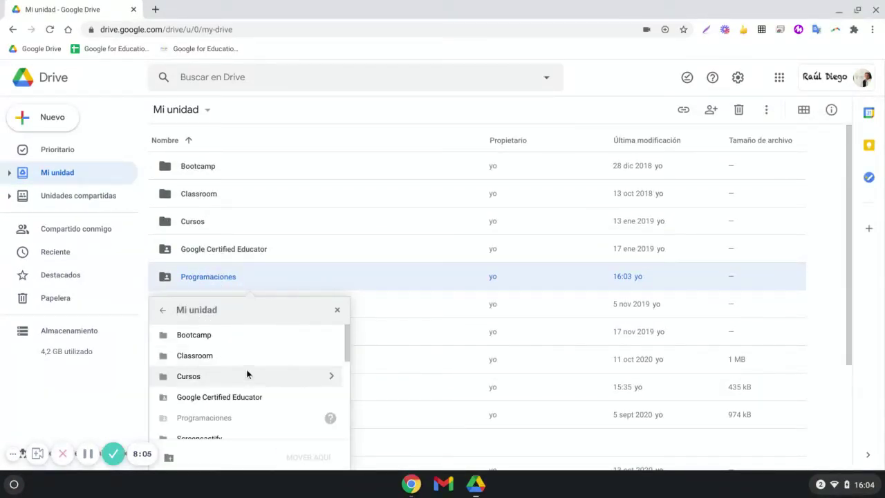
left_click(337, 310)
right_click(269, 278)
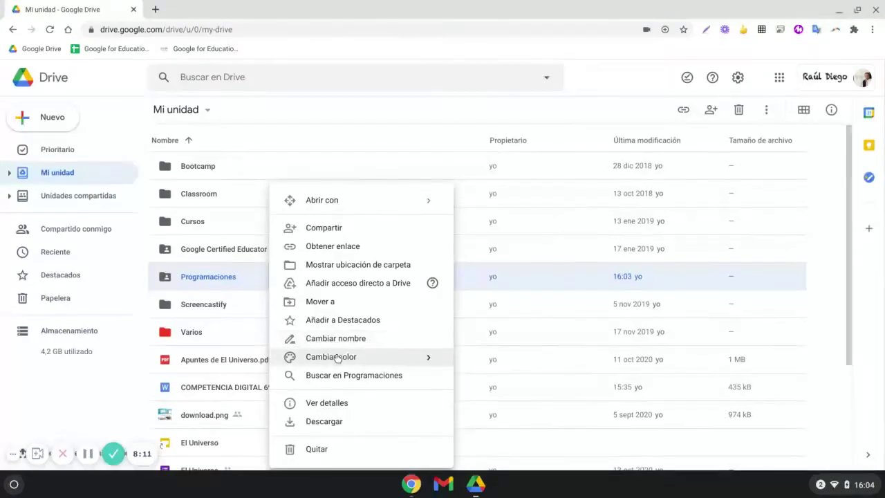
mouse_move(422, 356)
left_click(493, 385)
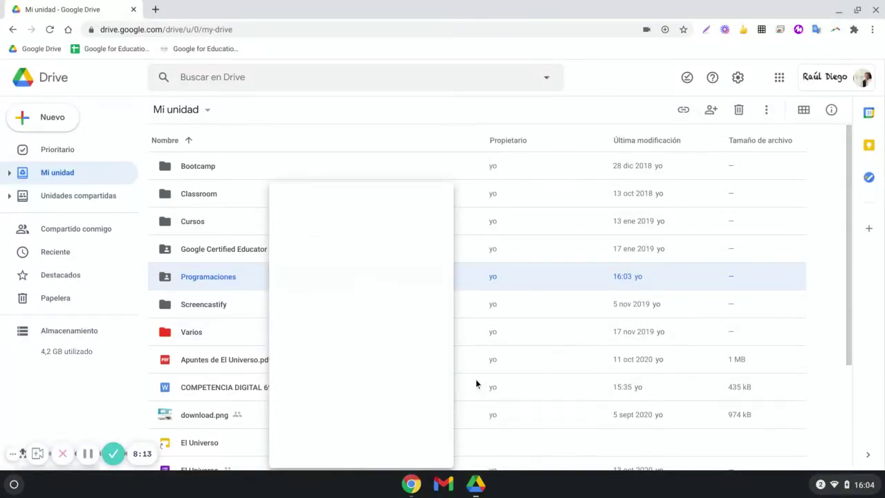
- Add Programaciones to Destacados and view the starred items
right_click(234, 279)
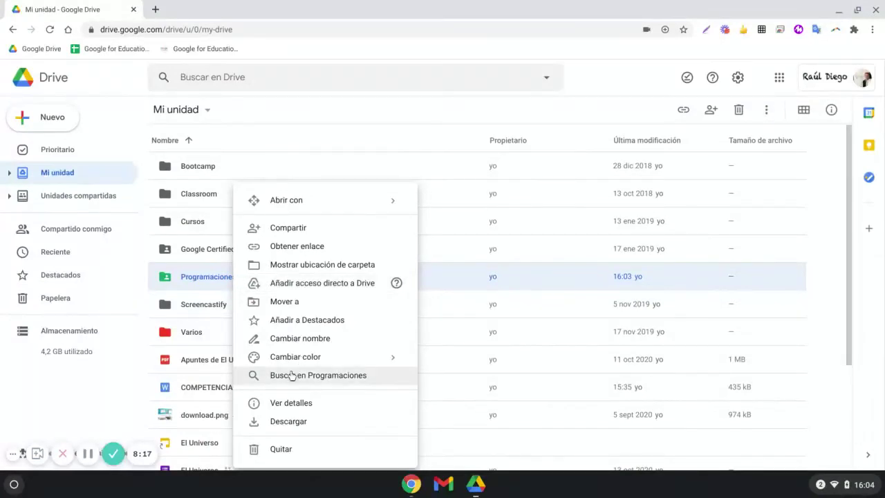
left_click(280, 320)
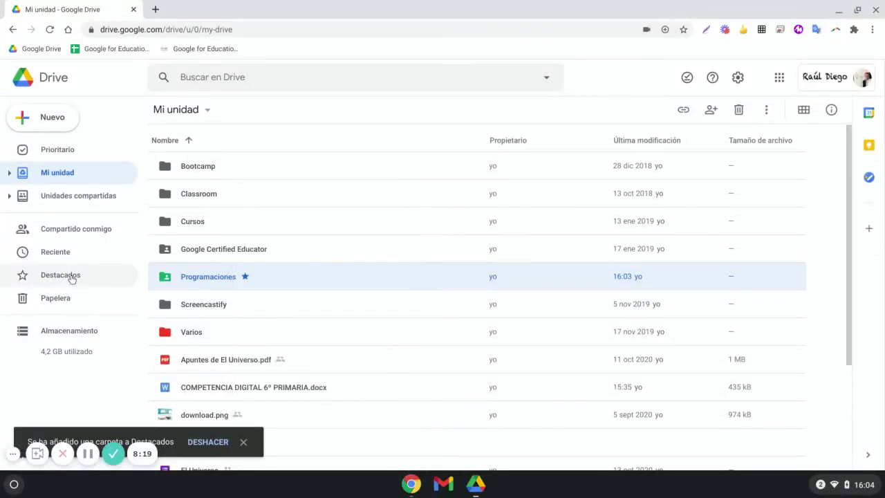
left_click(108, 274)
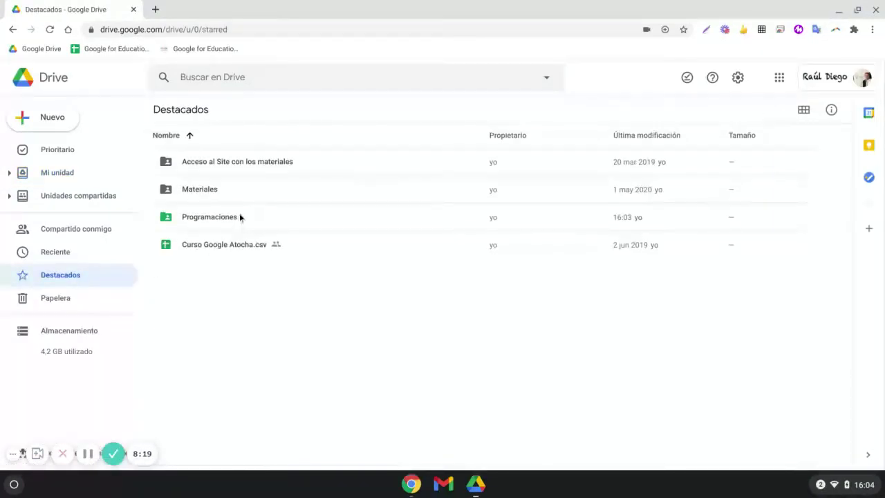
- Back in Mi unidad, view Programaciones' details and Actividad history, then close the panel
left_click(72, 177)
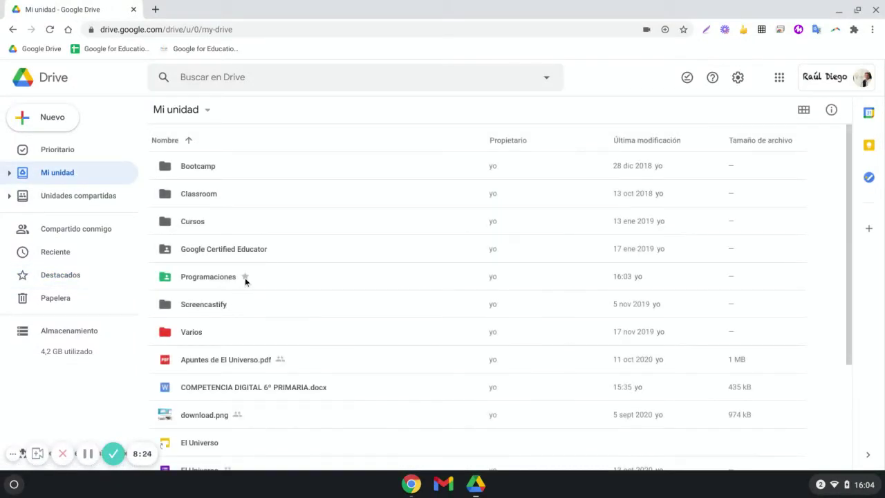
right_click(245, 278)
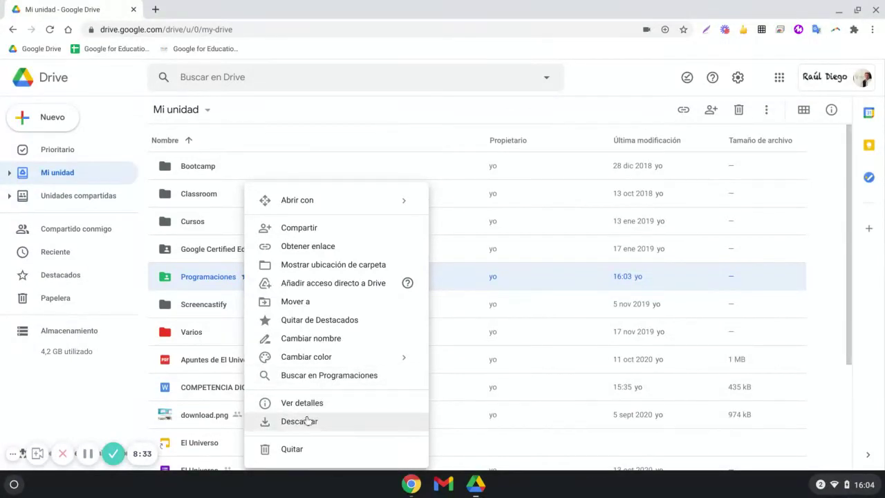
left_click(315, 404)
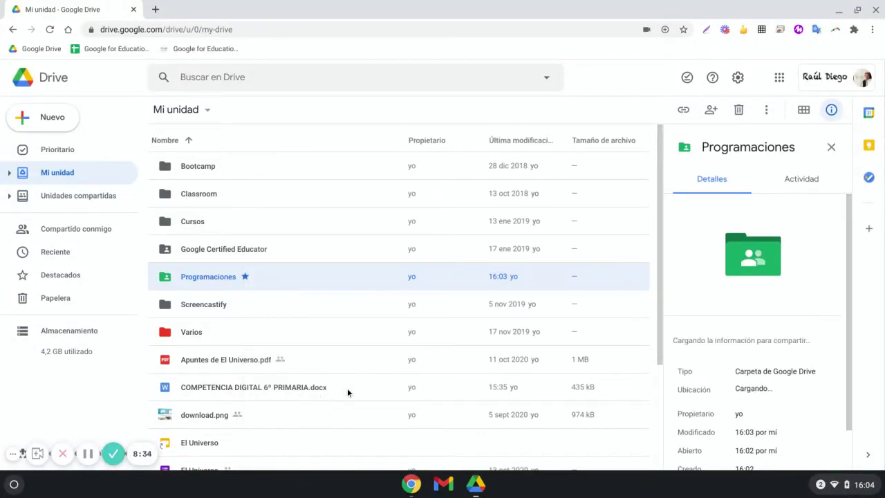
left_click(810, 189)
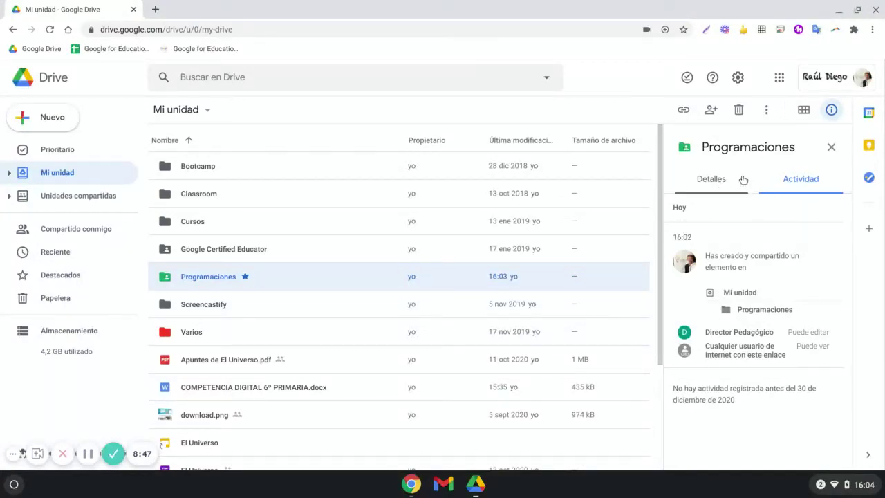
left_click(831, 147)
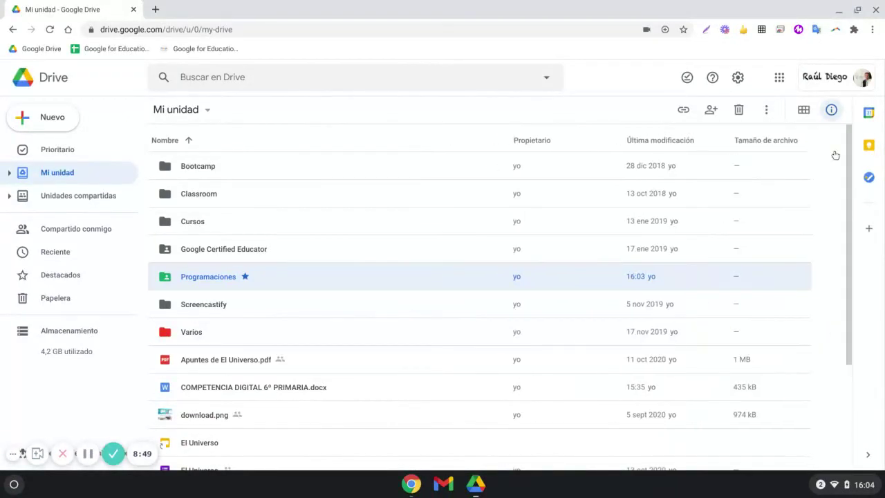
- Drag COMPETENCIA DIGITAL 6º PRIMARIA.docx onto Programaciones and confirm the move
right_click(235, 280)
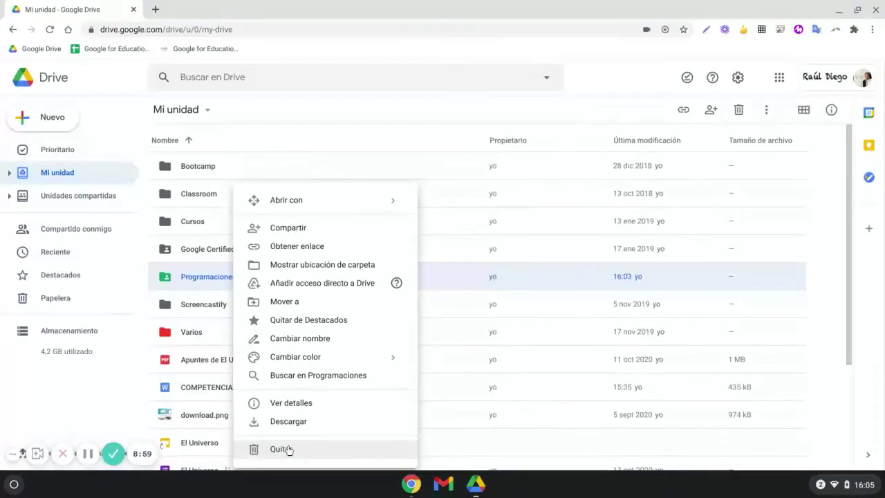
left_click(120, 377)
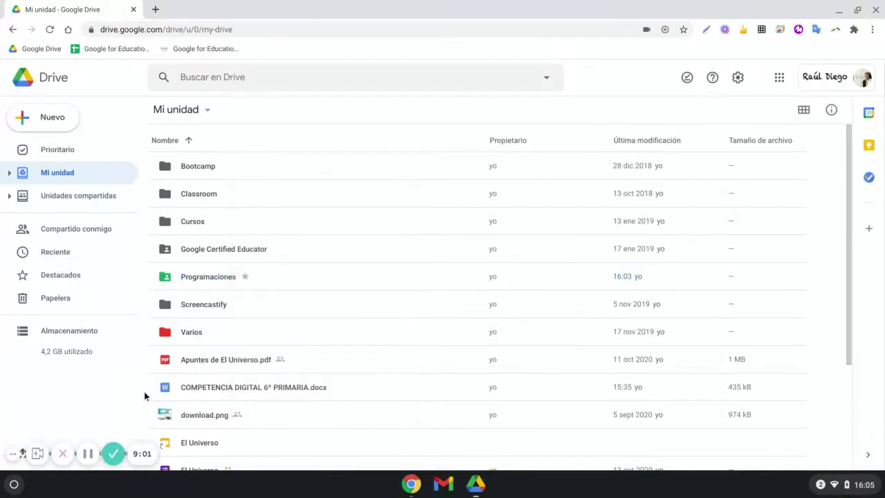
left_click_drag(200, 386, 277, 274)
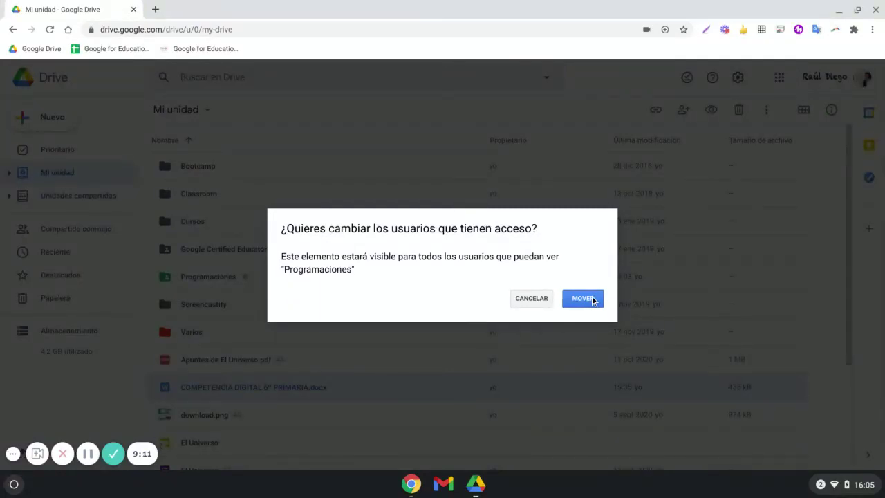
left_click(592, 297)
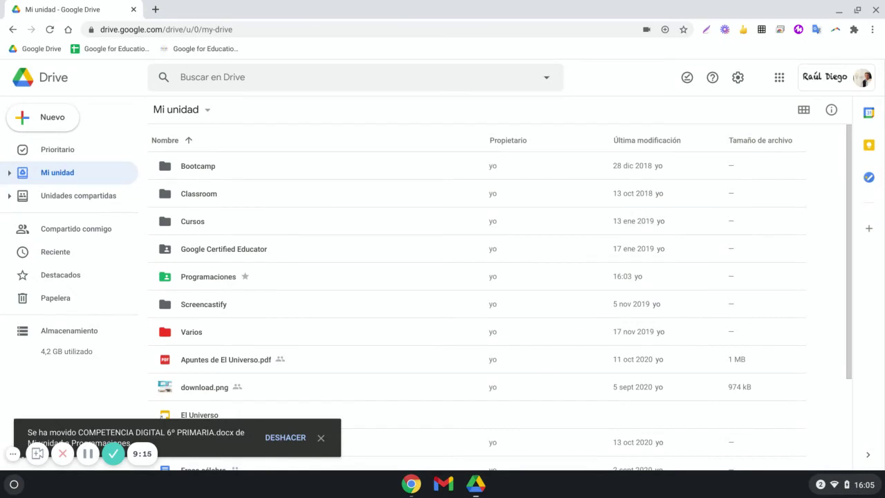
- Inside Programaciones, remove the pedagogical director from the docx's sharing and save
double_click(225, 279)
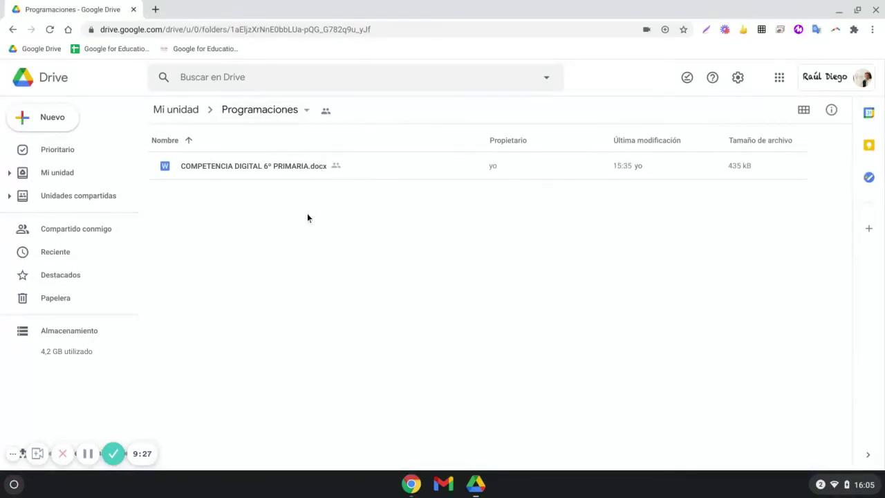
right_click(306, 166)
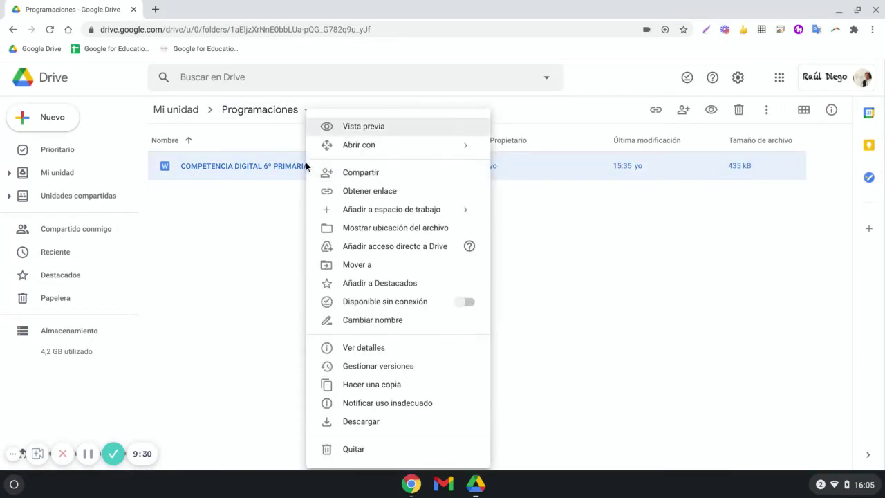
left_click(352, 181)
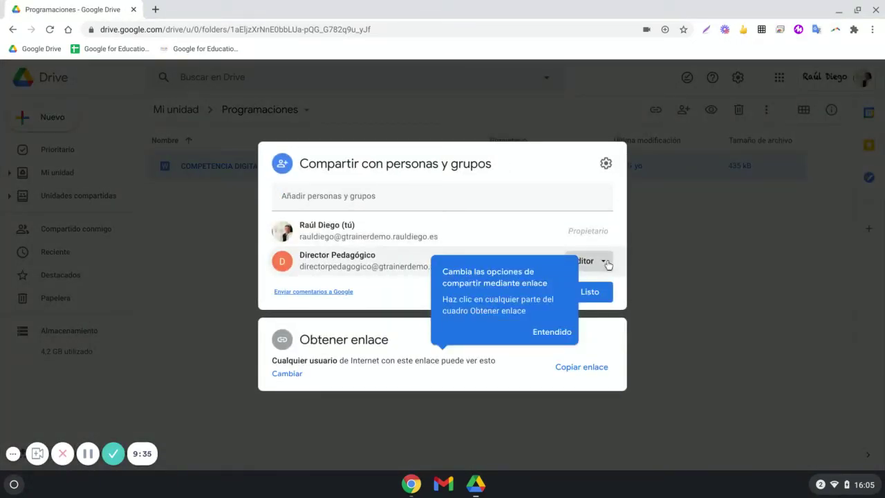
left_click(605, 262)
left_click(601, 244)
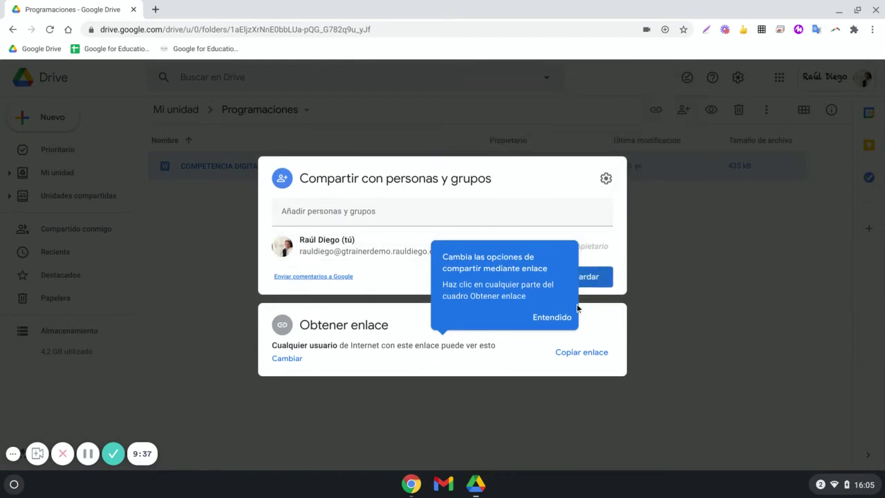
left_click(562, 319)
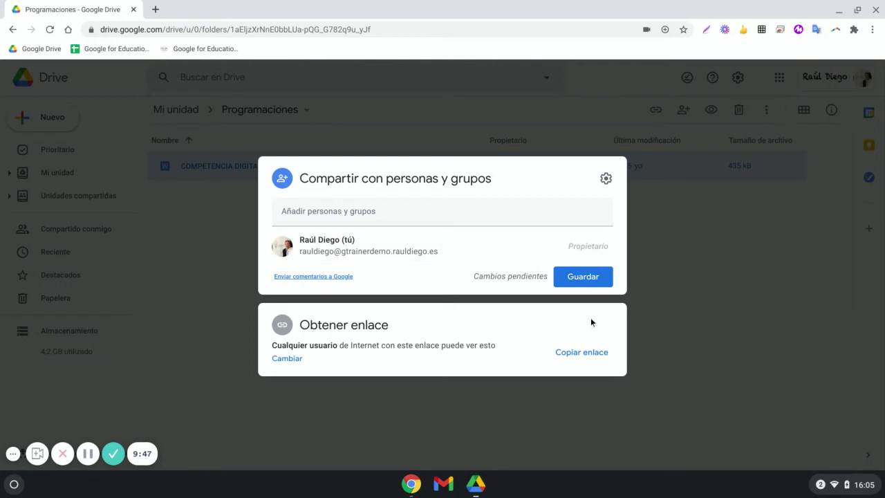
left_click(579, 275)
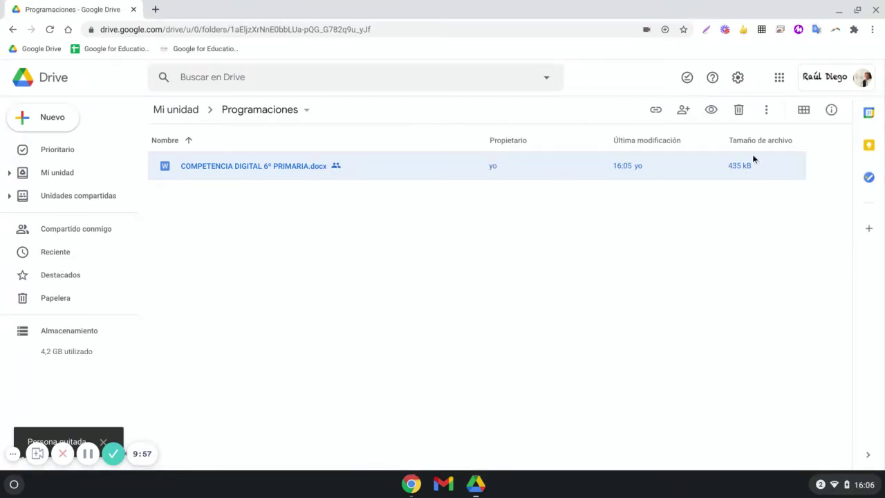
- Make COMPETENCIA DIGITAL 6º PRIMARIA.docx available offline and open it in Google Docs
right_click(197, 166)
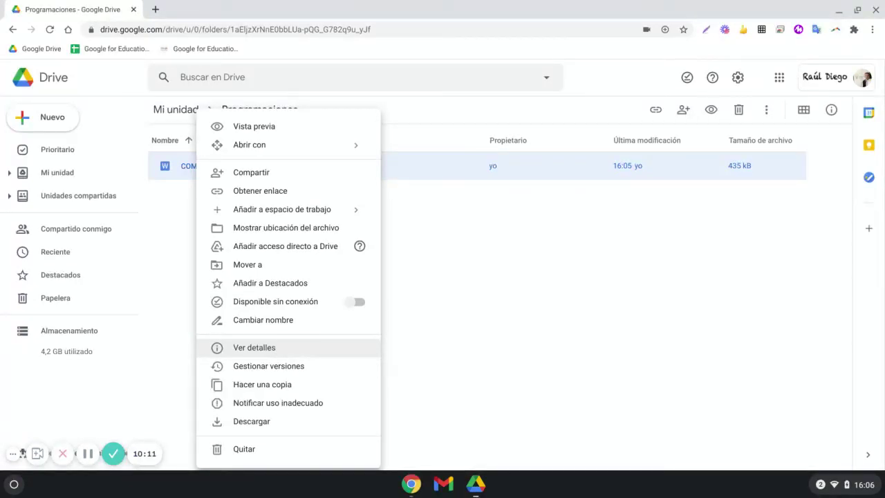
left_click(357, 302)
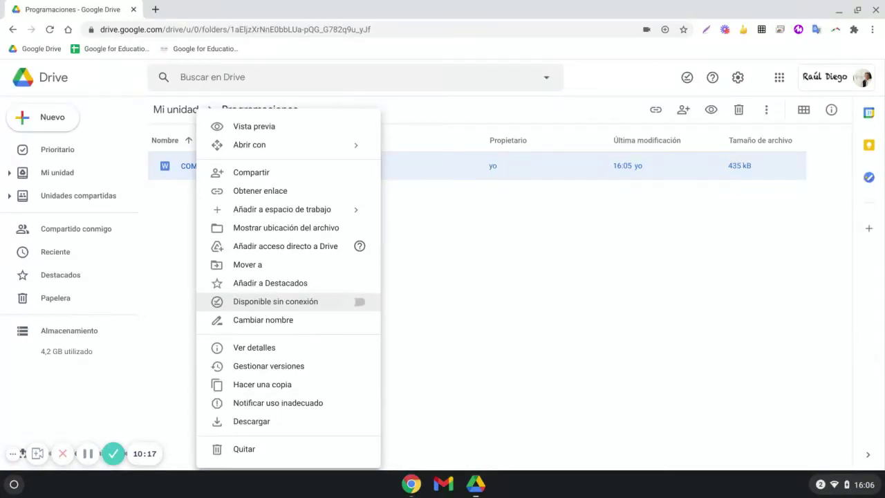
left_click(352, 304)
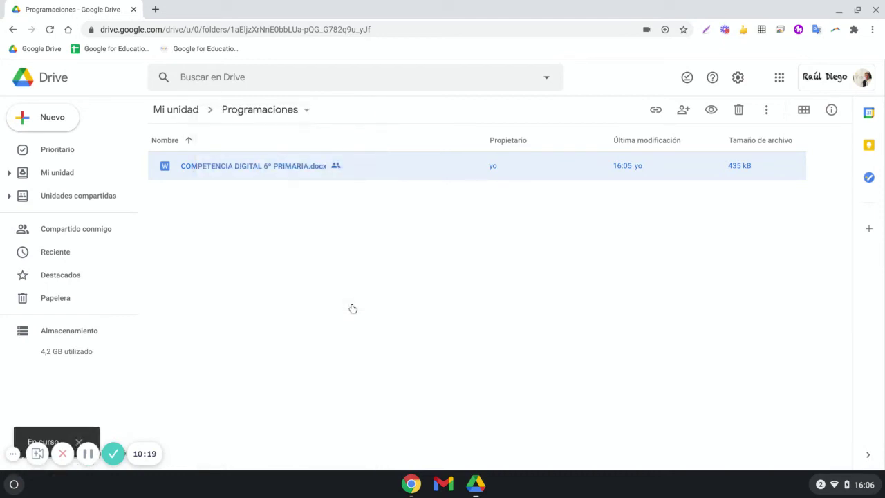
right_click(309, 174)
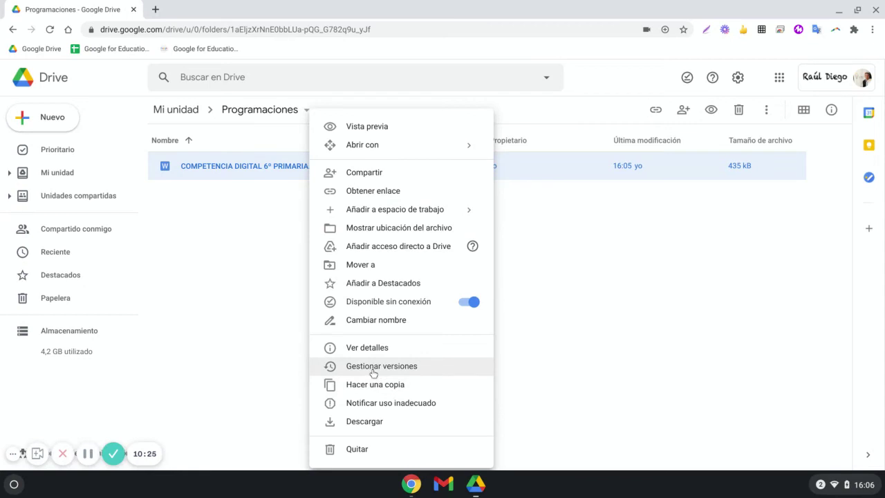
left_click(257, 211)
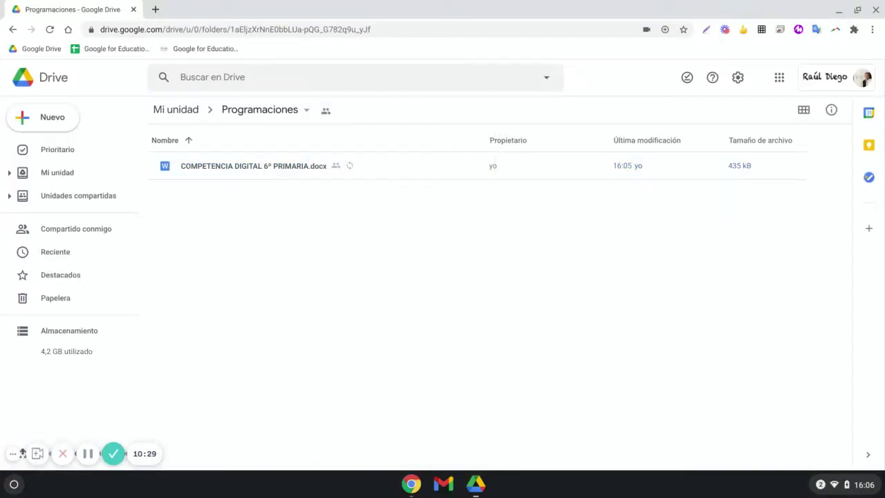
double_click(271, 171)
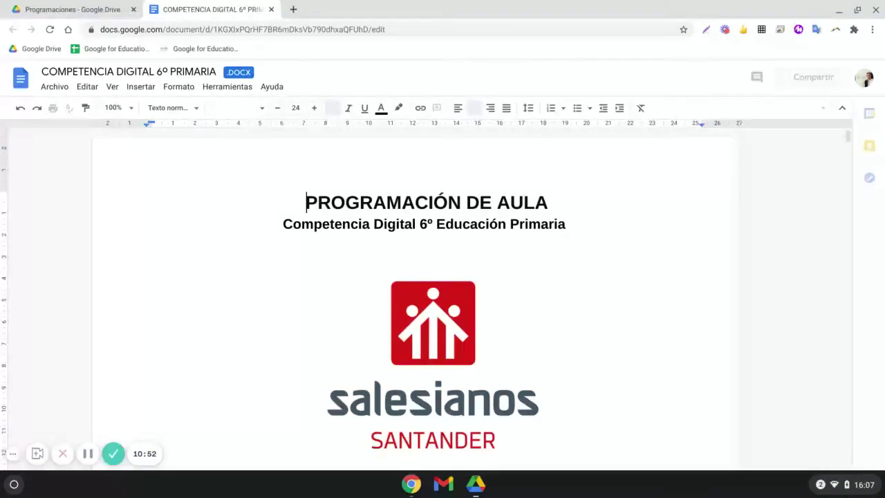
- Save the Word file as a Google Docs document and return to the Programaciones folder
left_click(56, 88)
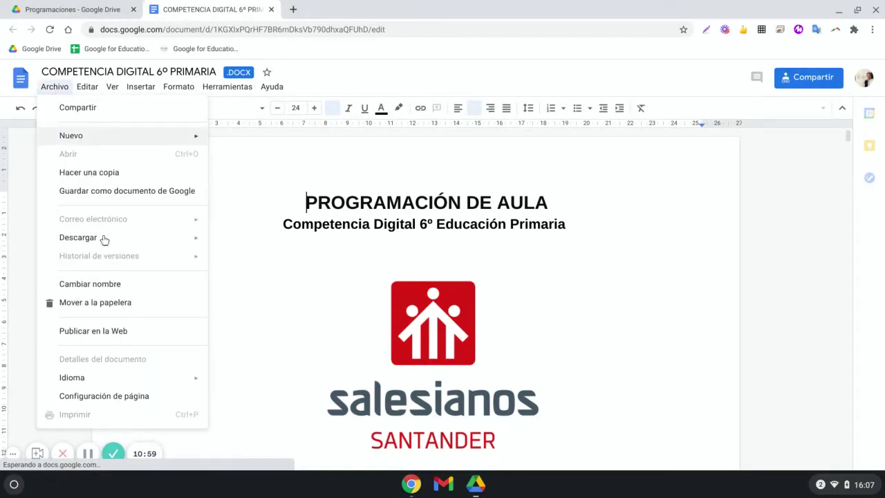
left_click(131, 193)
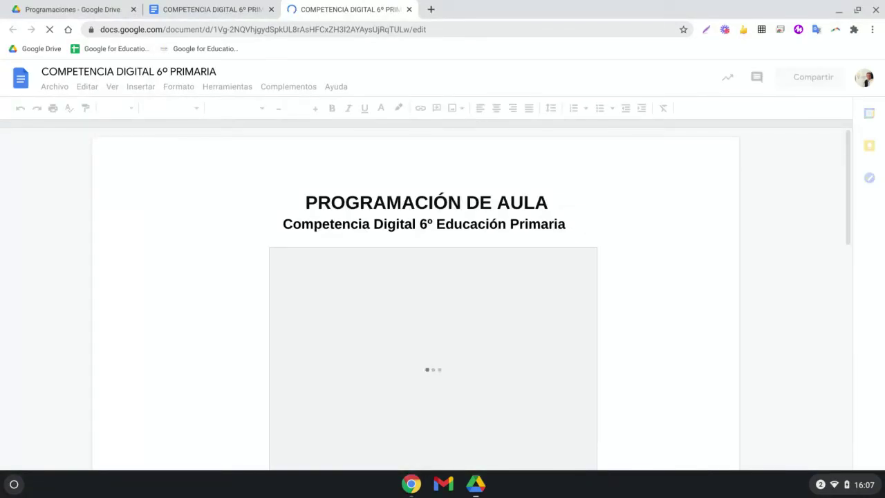
left_click(115, 11)
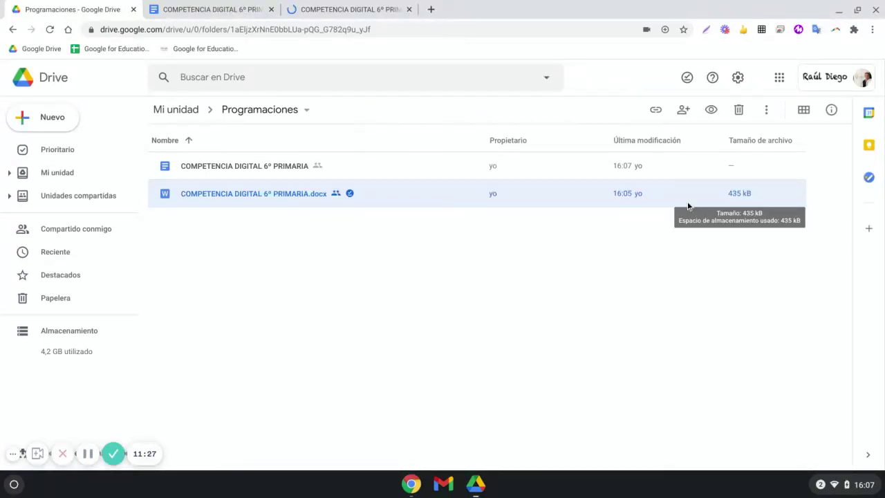
- Move the original .docx to the trash and return to Mi unidad
right_click(419, 202)
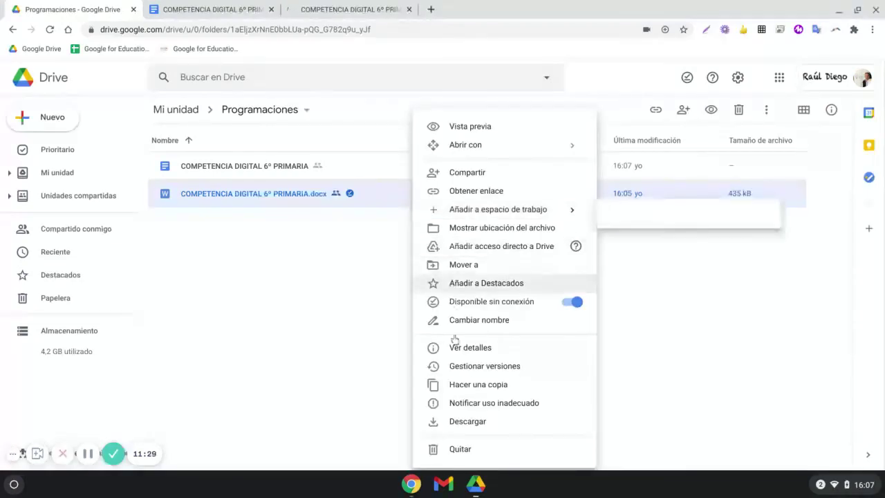
left_click(460, 449)
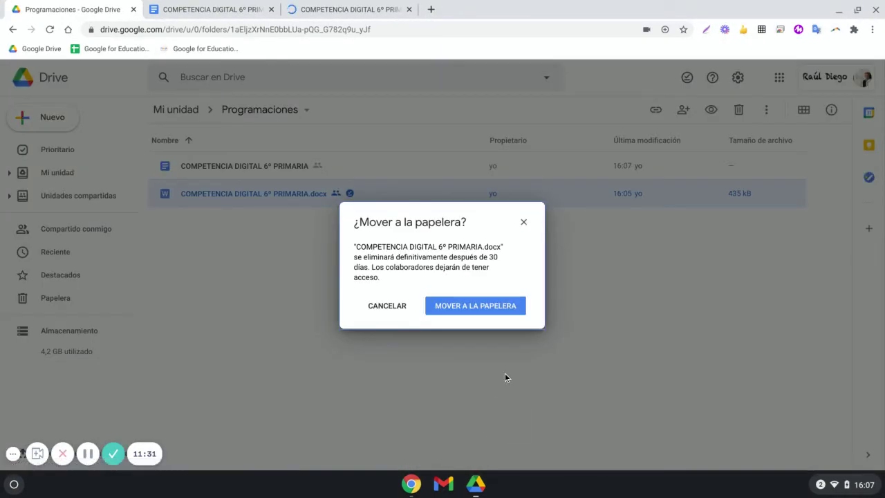
left_click(488, 309)
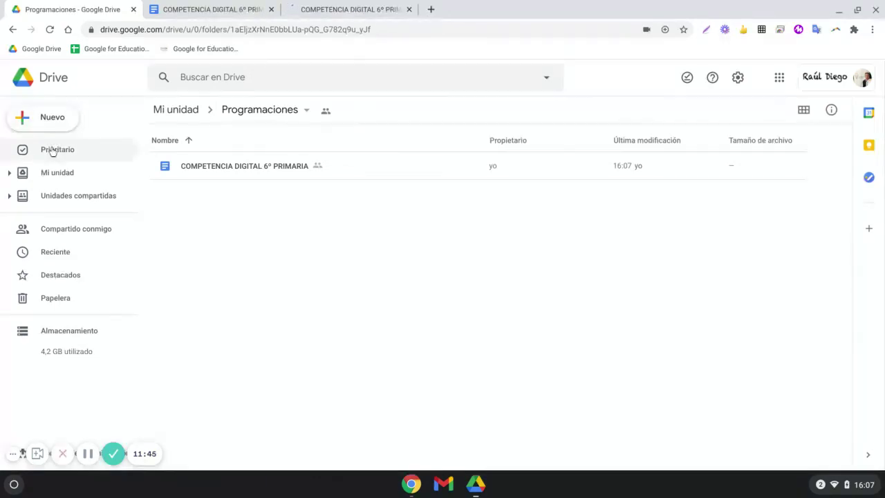
left_click(50, 173)
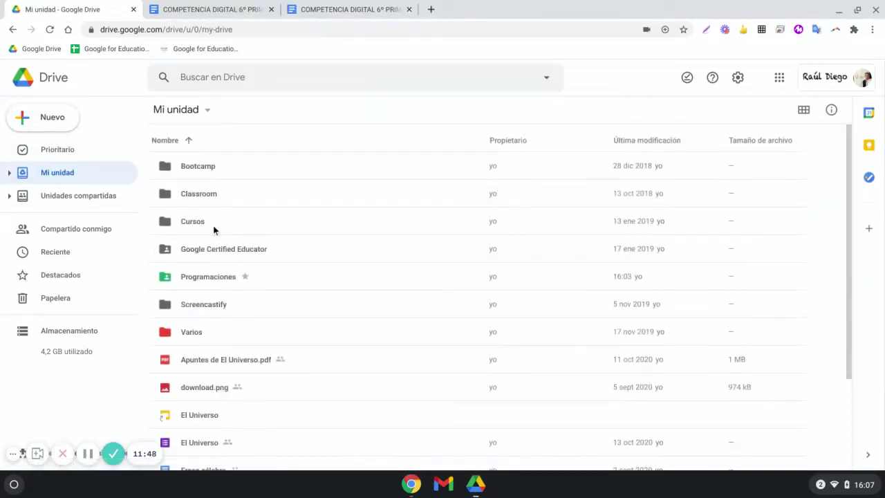
- Give the pedagogical director temporary Commenter access to Programaciones and save
left_click(203, 276)
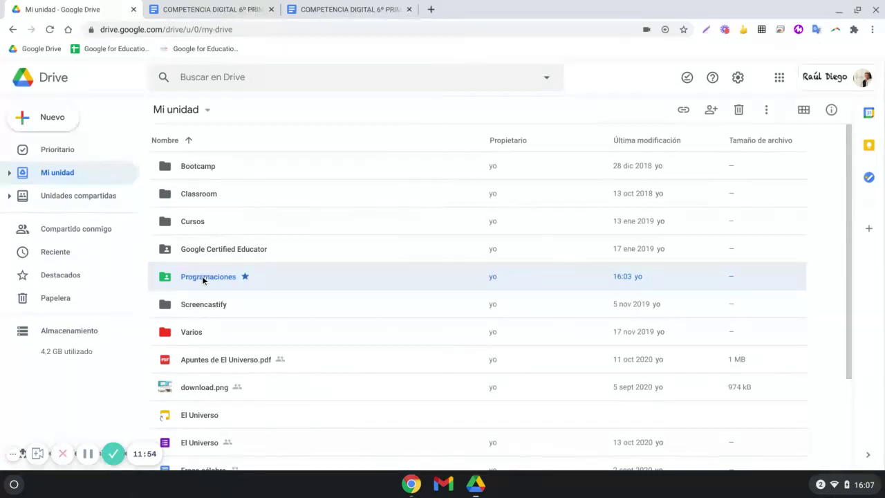
right_click(202, 275)
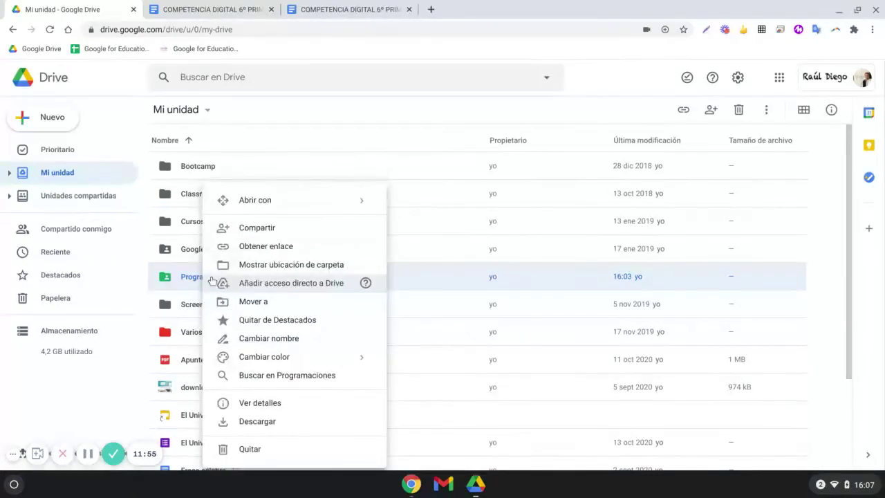
left_click(260, 231)
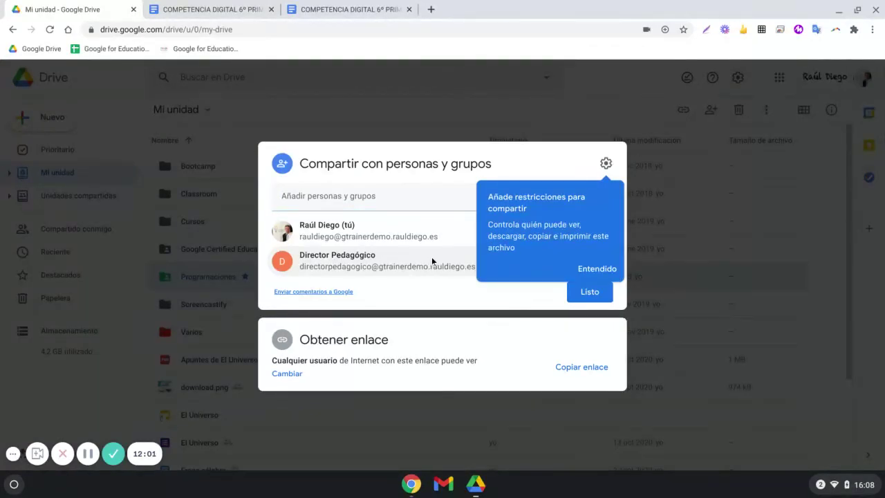
mouse_move(430, 260)
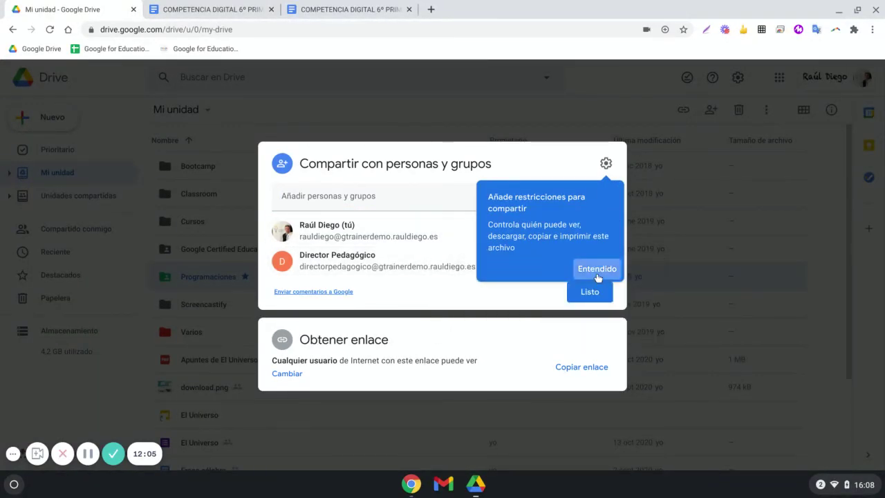
left_click(593, 267)
left_click(588, 268)
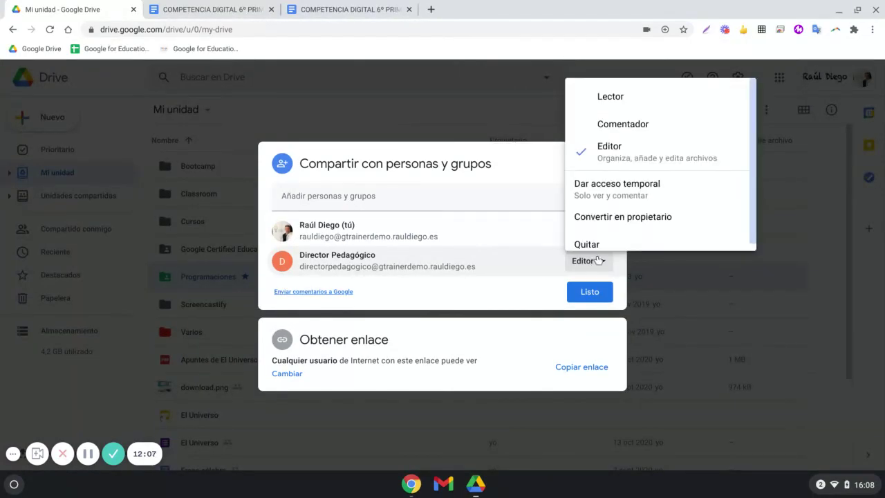
scroll(625, 179, "down", 1)
scroll(622, 180, "down", 1)
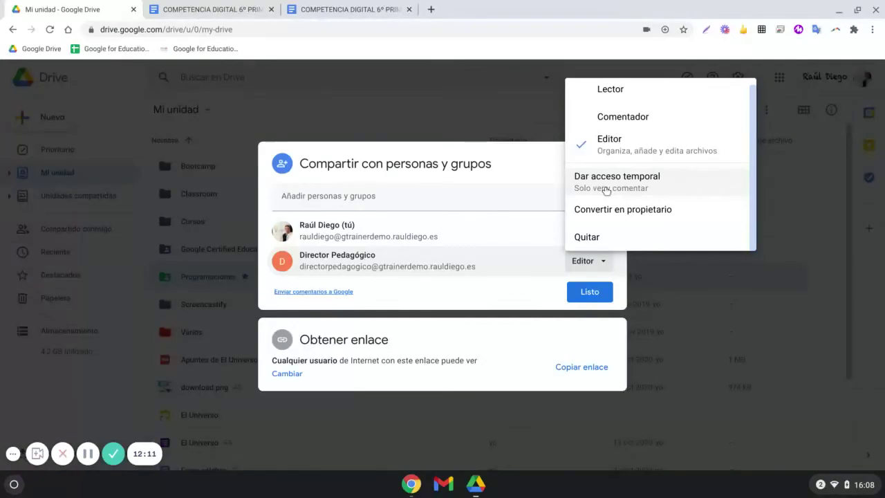
left_click(607, 190)
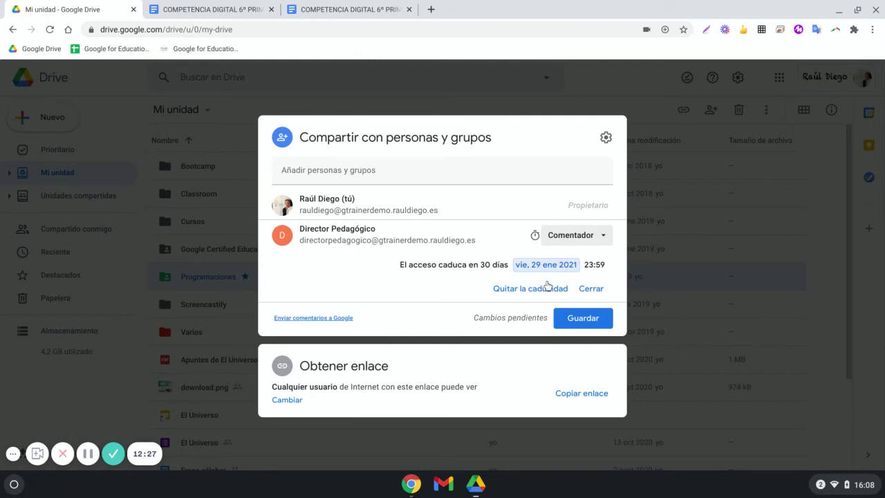
left_click(597, 289)
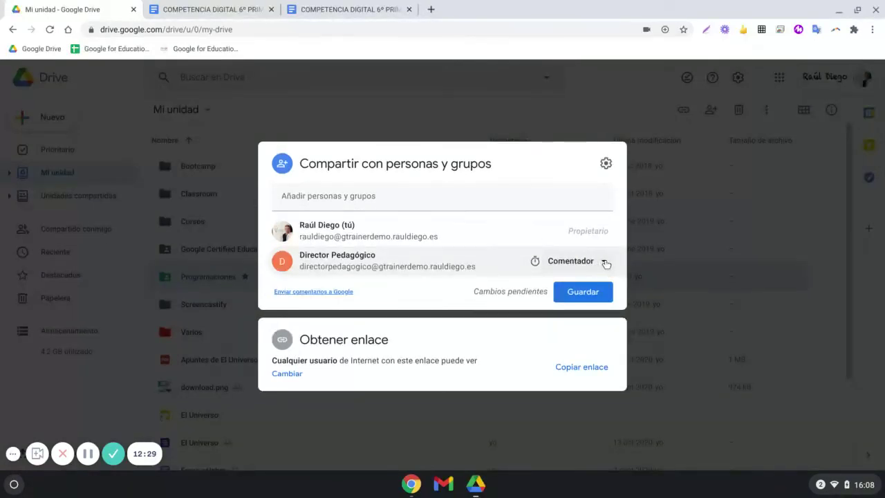
left_click(591, 289)
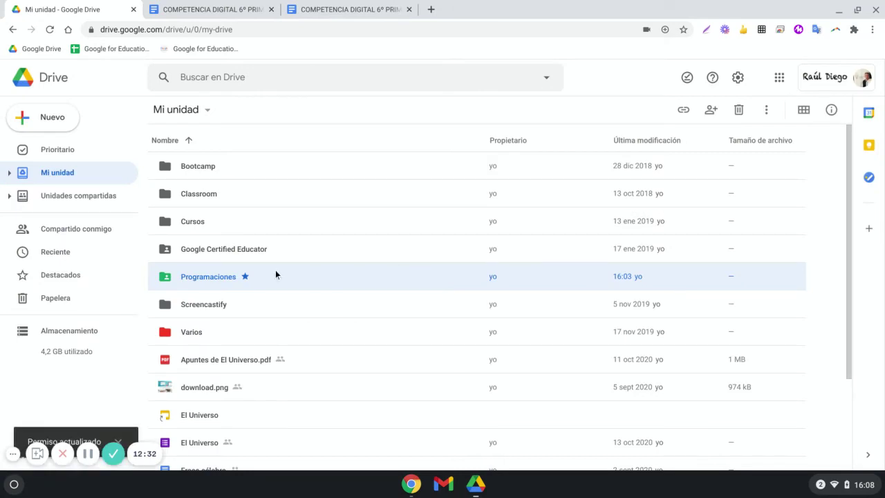
- Reopen Programaciones sharing and try temporary comment access expiring 29 ene 2021
right_click(277, 275)
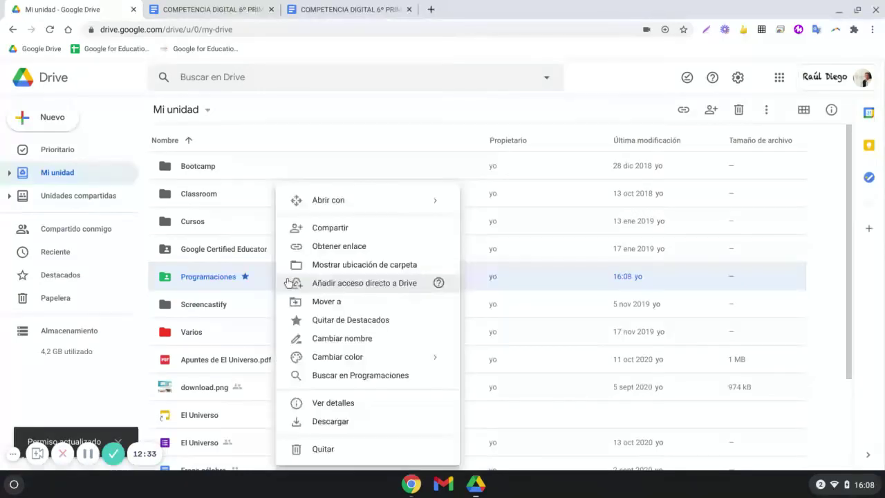
left_click(352, 233)
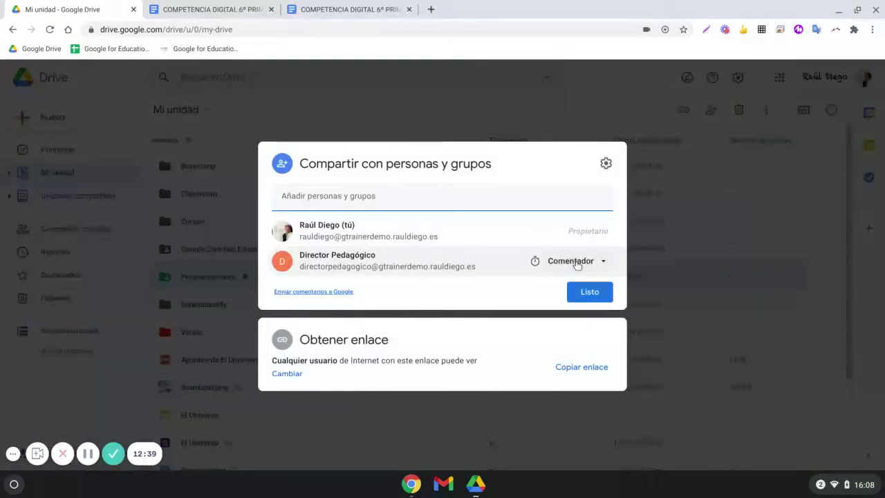
left_click(599, 260)
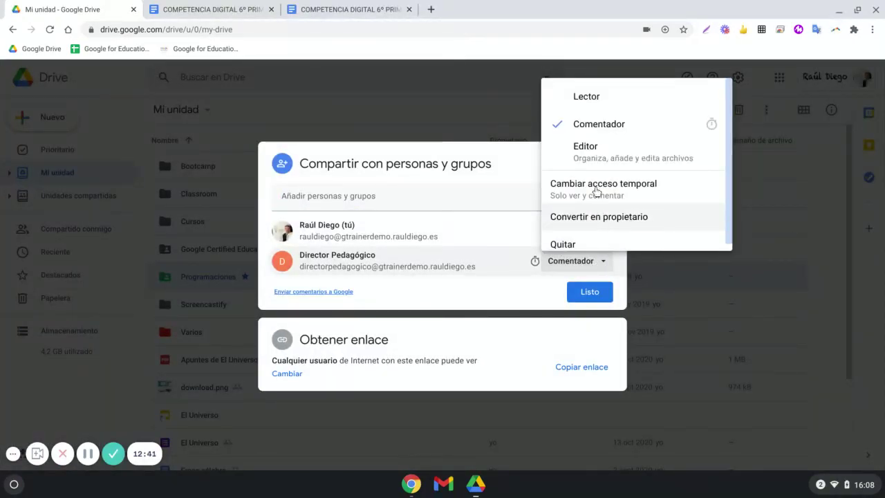
left_click(593, 148)
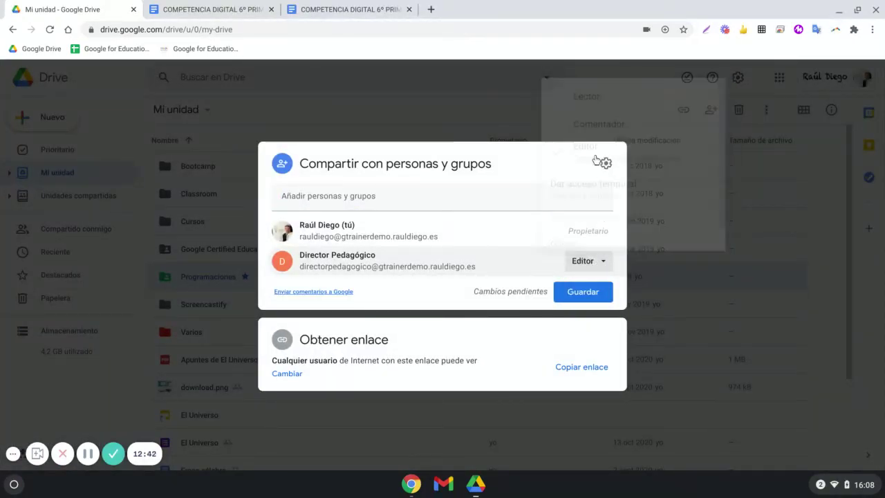
left_click(595, 263)
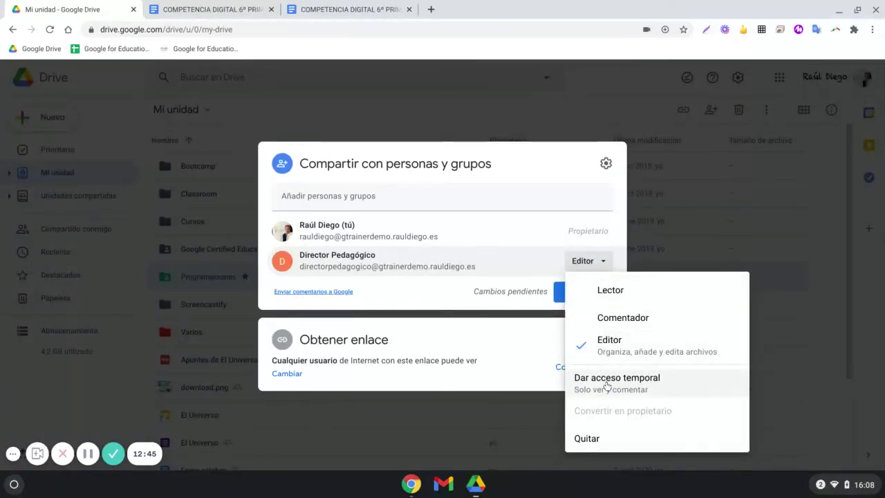
left_click(607, 382)
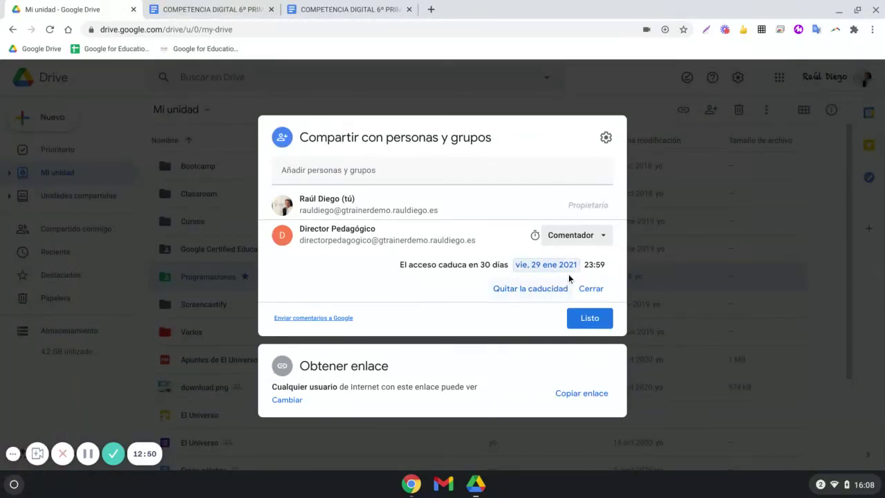
left_click(571, 265)
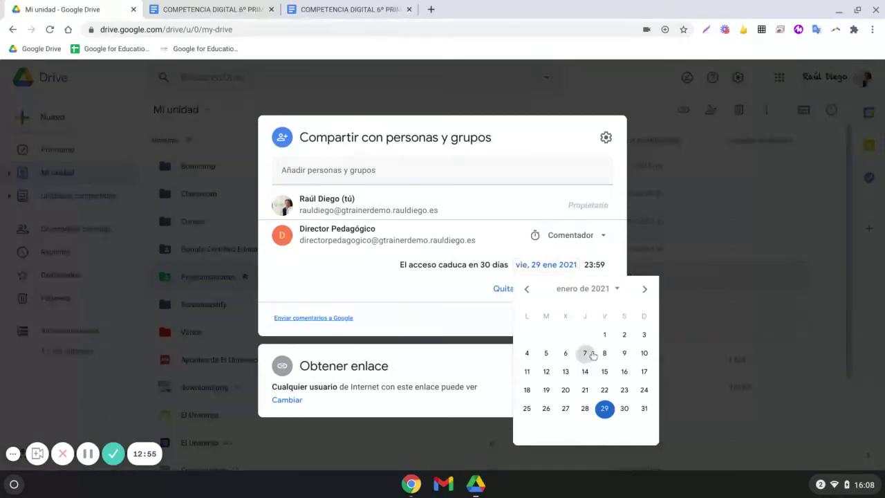
left_click(589, 238)
- Switch the pedagogical director back to Editor and save
left_click(591, 244)
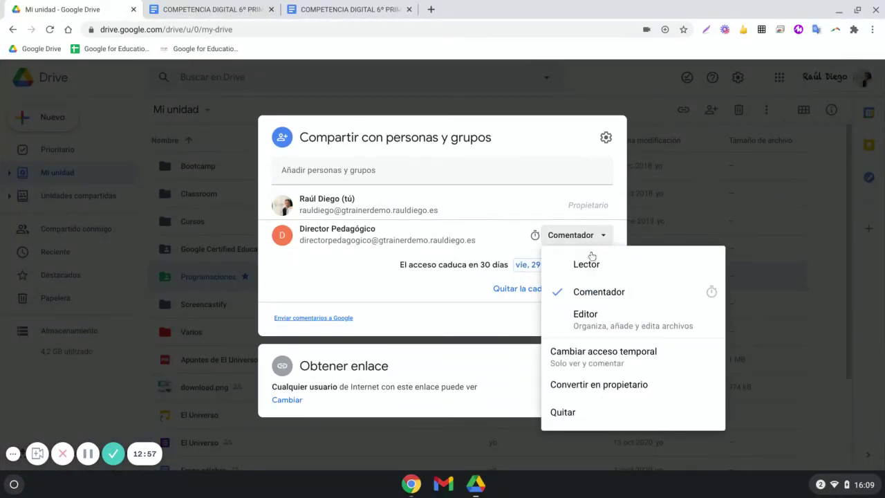
left_click(590, 317)
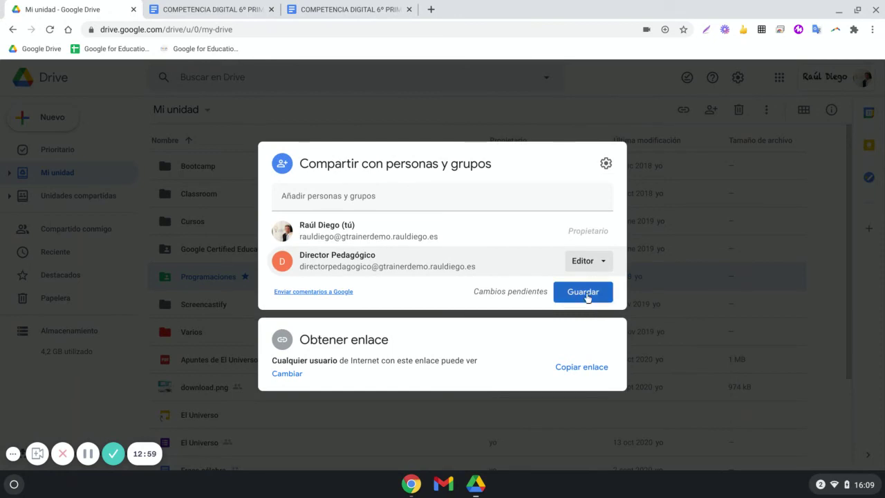
left_click(586, 296)
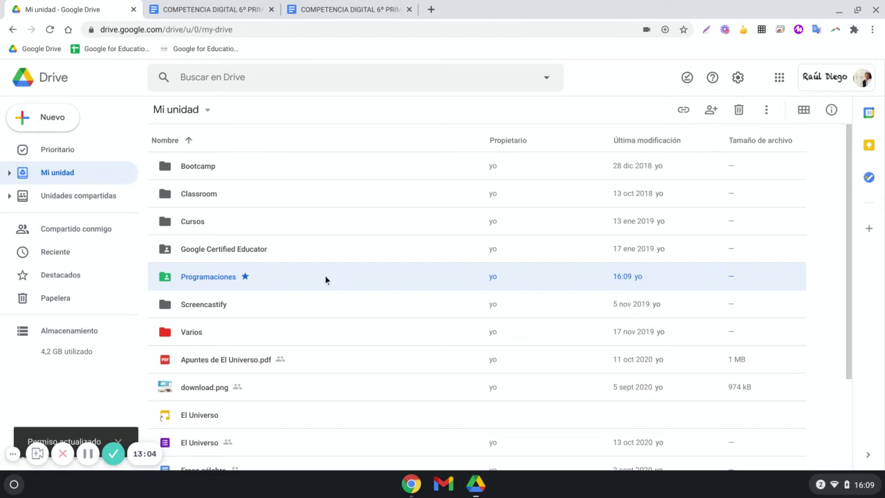
- Copy the Programaciones folder link, leaving access as anyone with the link
right_click(289, 275)
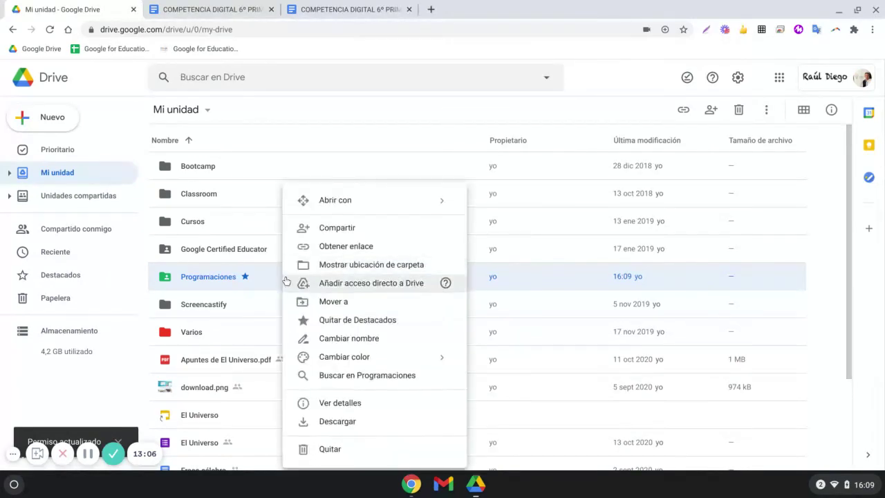
left_click(338, 251)
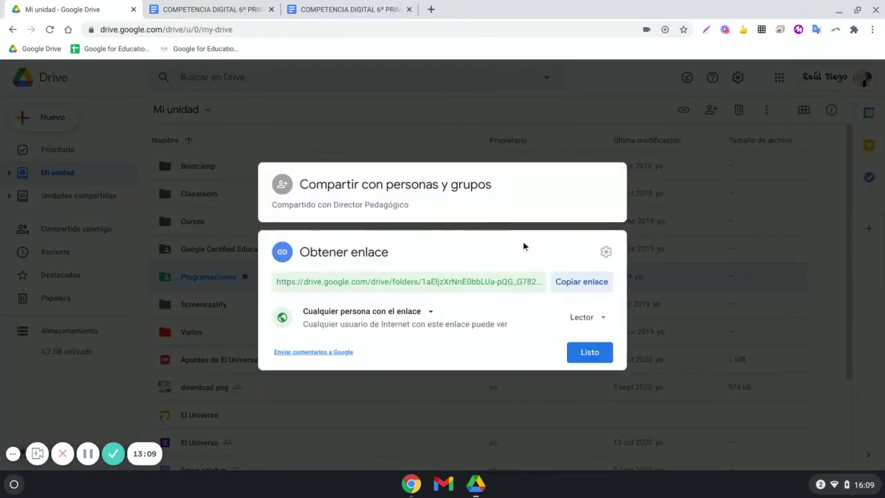
left_click(574, 287)
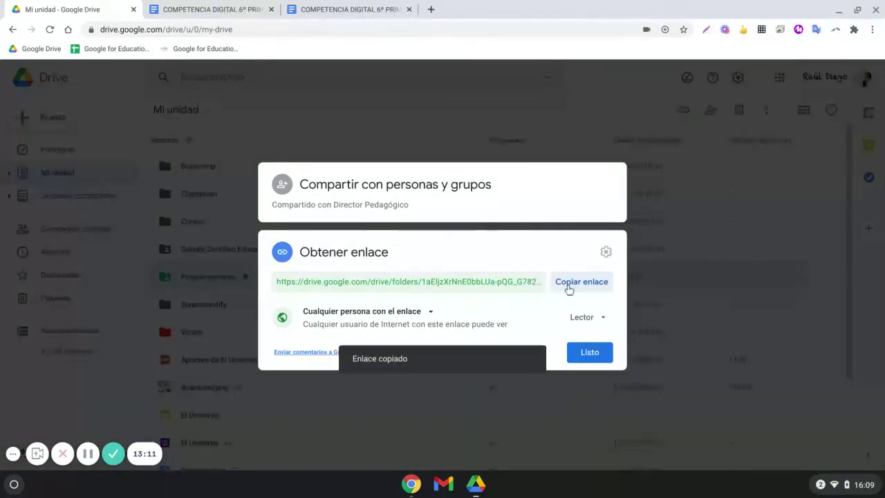
left_click(428, 312)
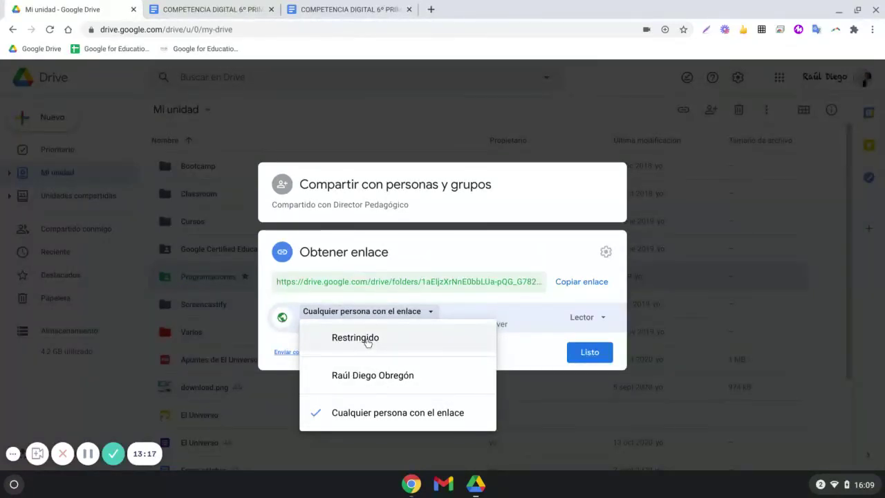
left_click(575, 356)
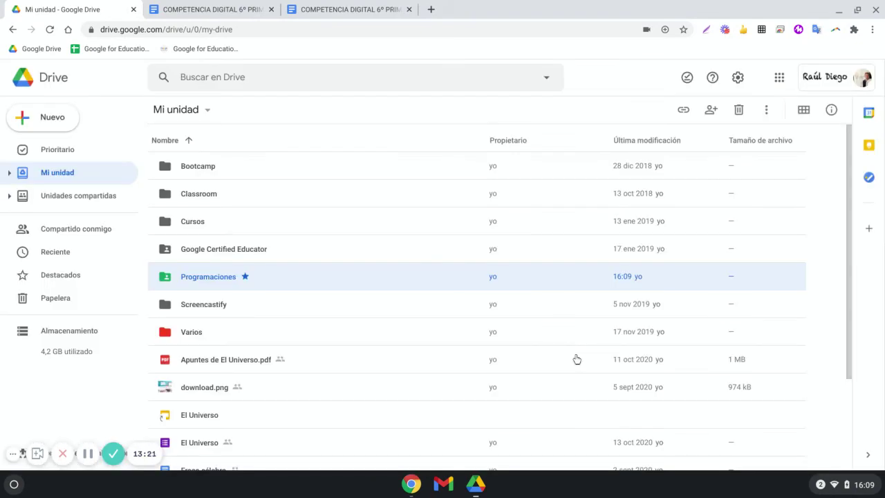
- Create a new shared drive named 'Colegio' from Unidades compartidas
left_click(95, 195)
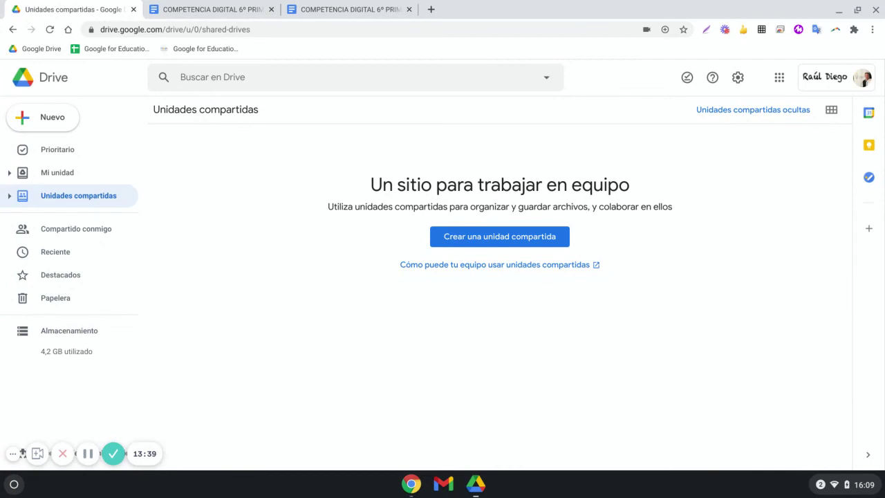
left_click(488, 238)
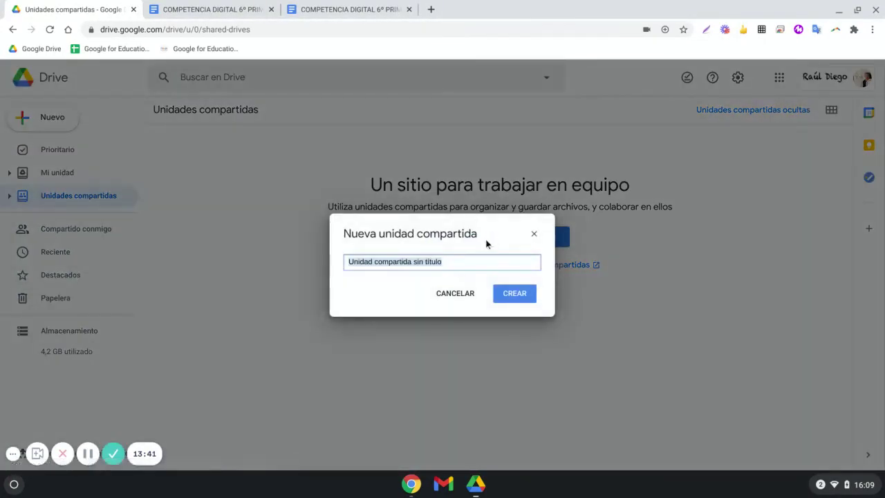
type("Colegio")
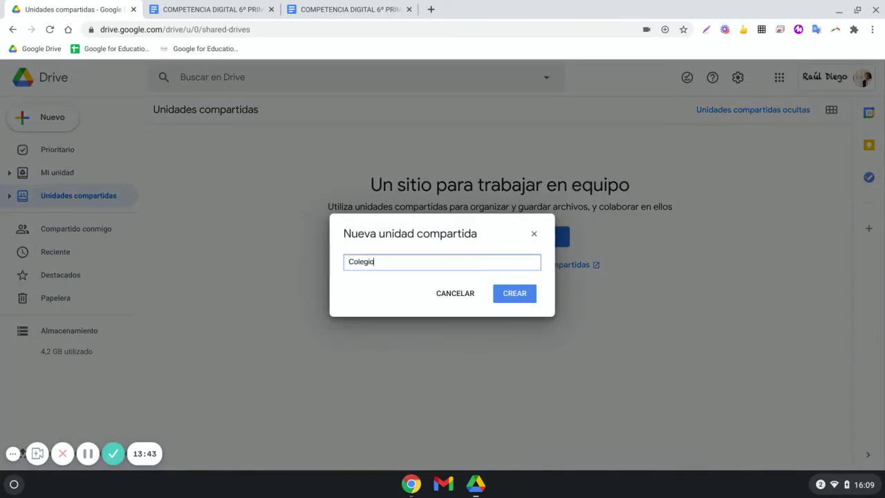
left_click(518, 296)
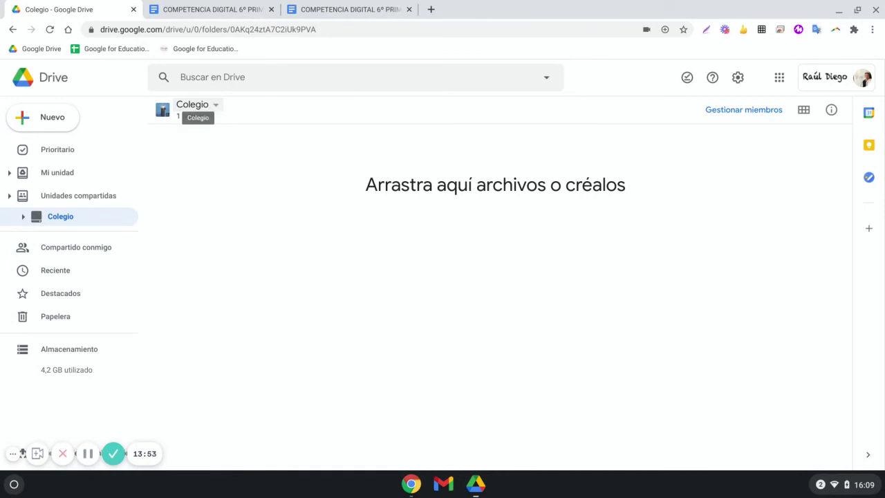
- Invite the pedagogical director to Colegio with the Gestor de contenido role
left_click(214, 106)
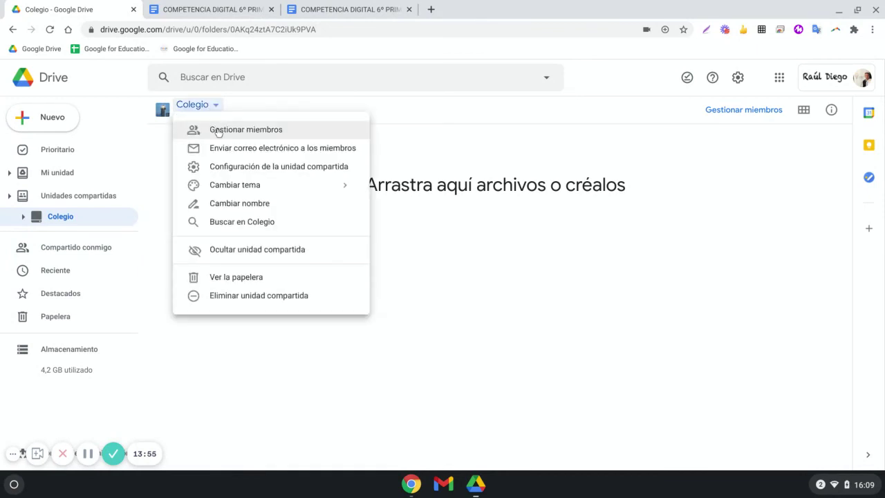
left_click(219, 130)
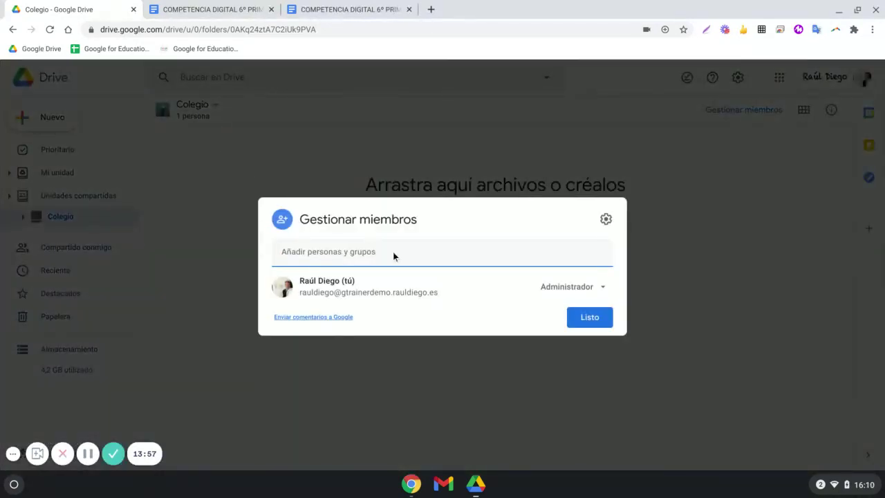
left_click(445, 256)
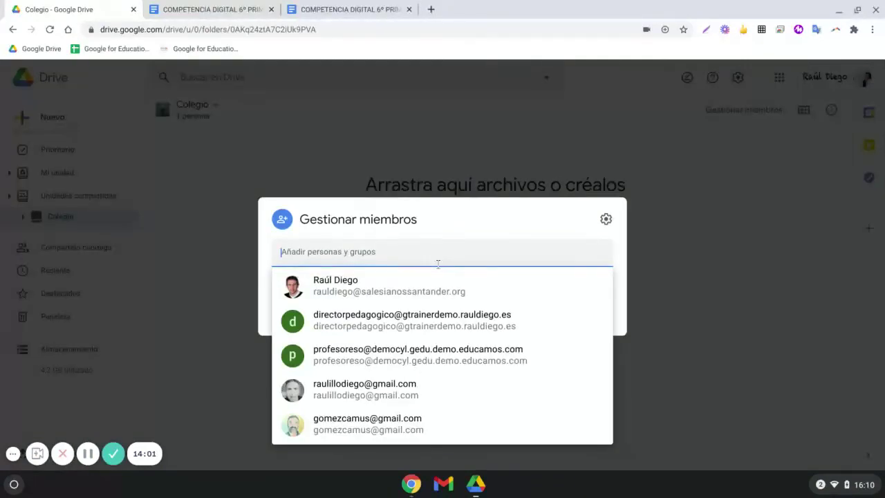
left_click(401, 318)
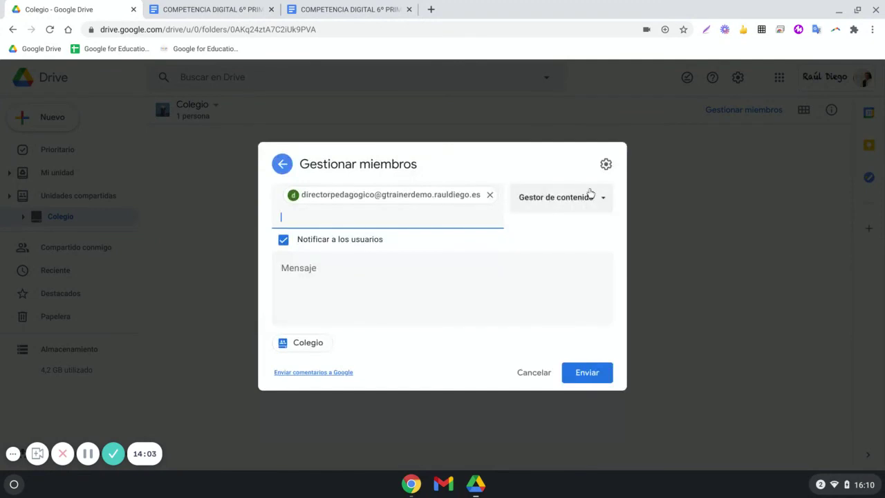
left_click(592, 196)
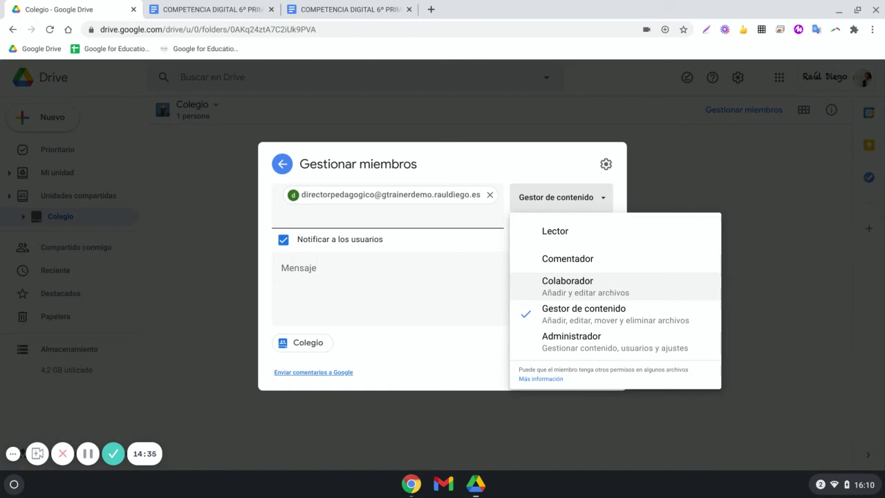
left_click(589, 321)
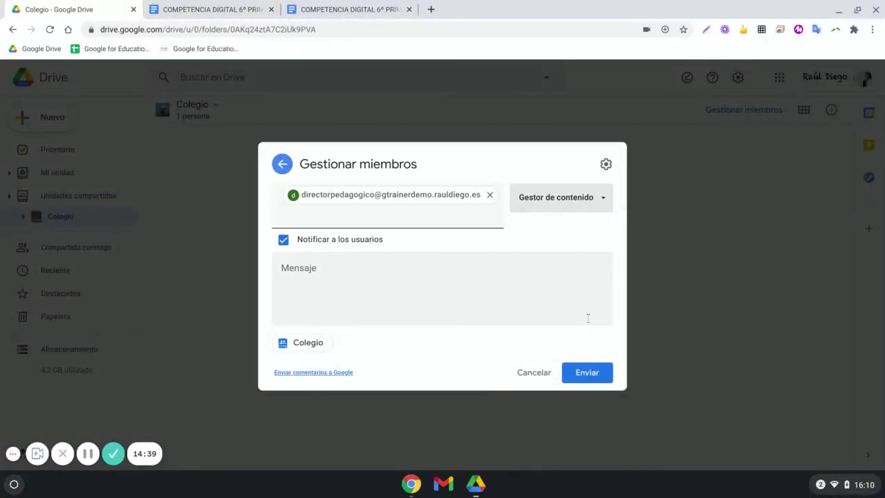
left_click(587, 372)
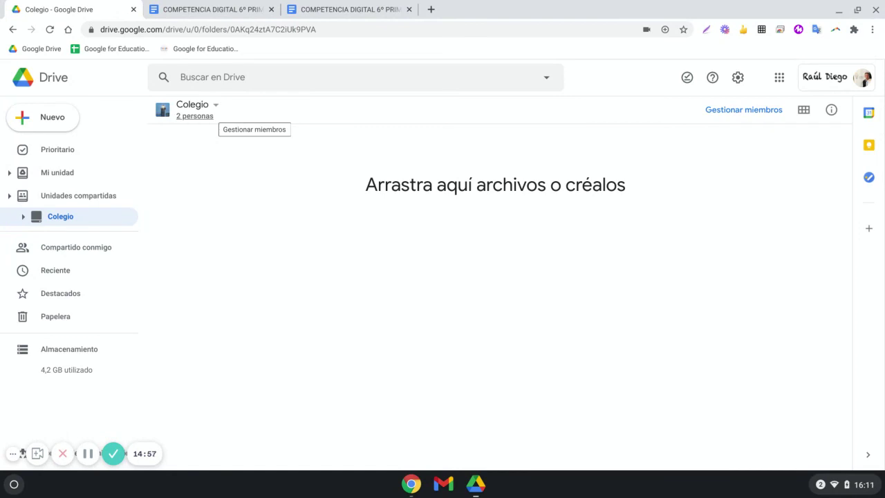
- Review Colegio's member roles in Gestionar miembros unchanged, then reopen the drive's options menu
left_click(213, 107)
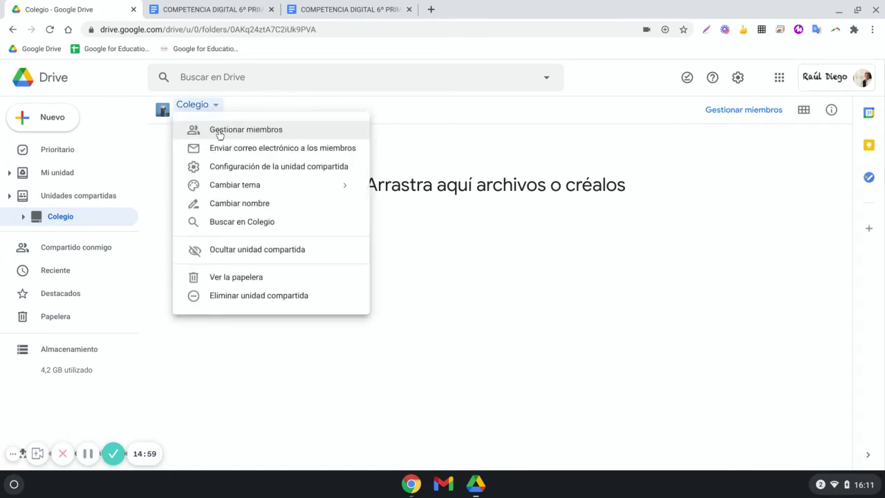
left_click(219, 131)
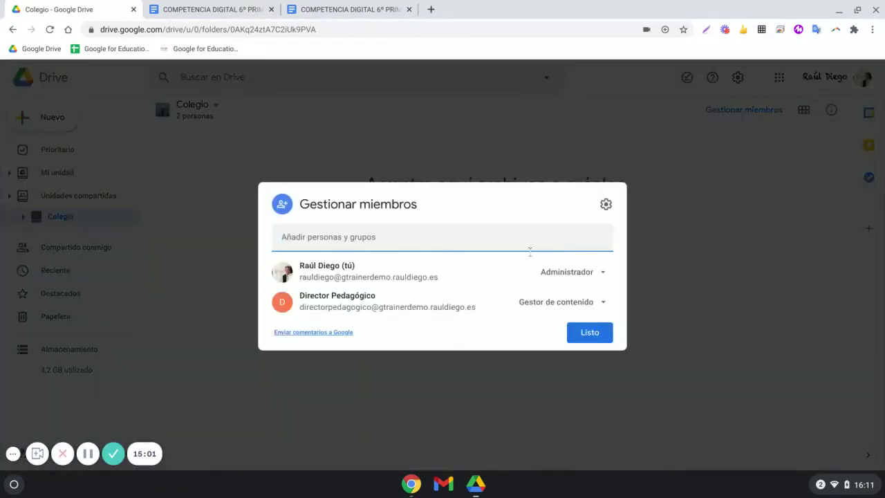
left_click(589, 275)
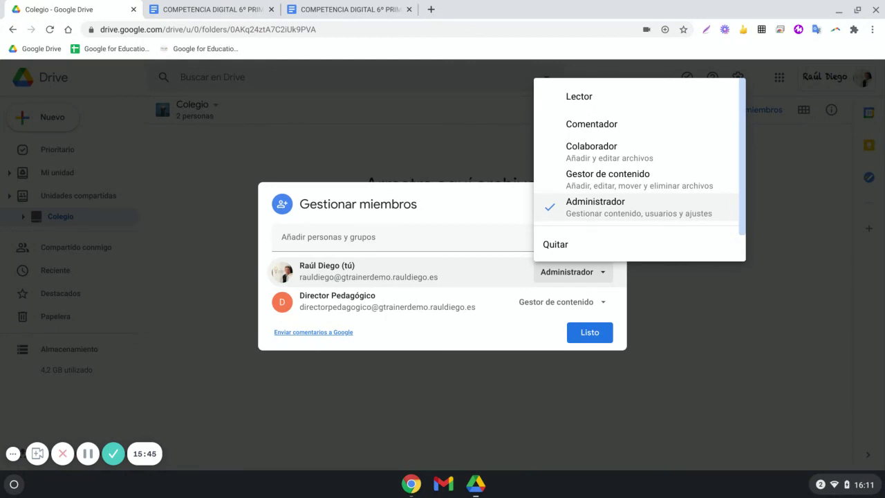
left_click(588, 333)
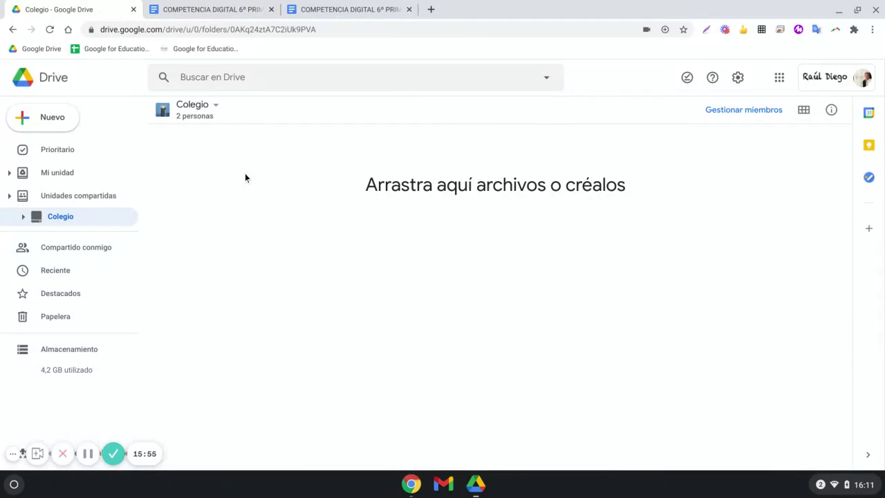
left_click(216, 105)
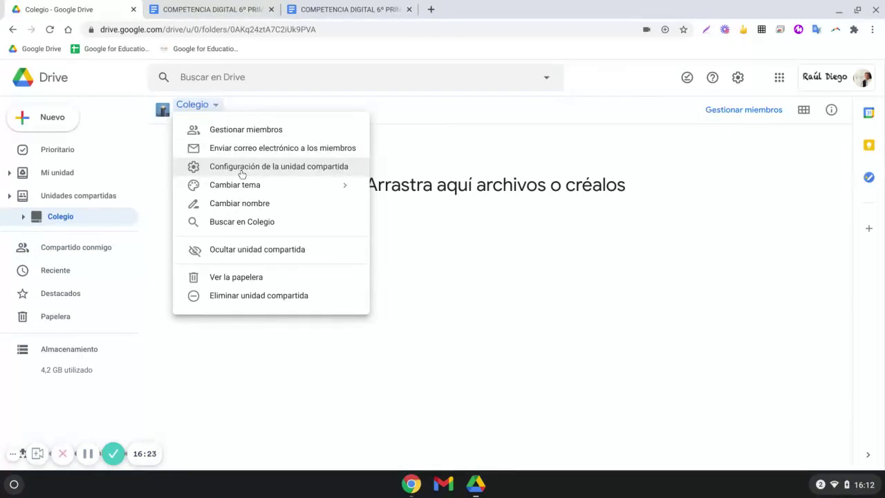
left_click(240, 170)
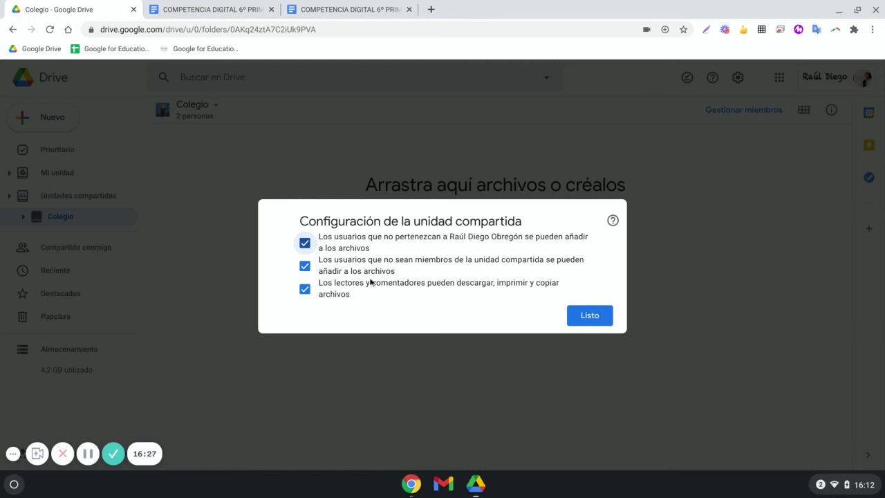
left_click(577, 314)
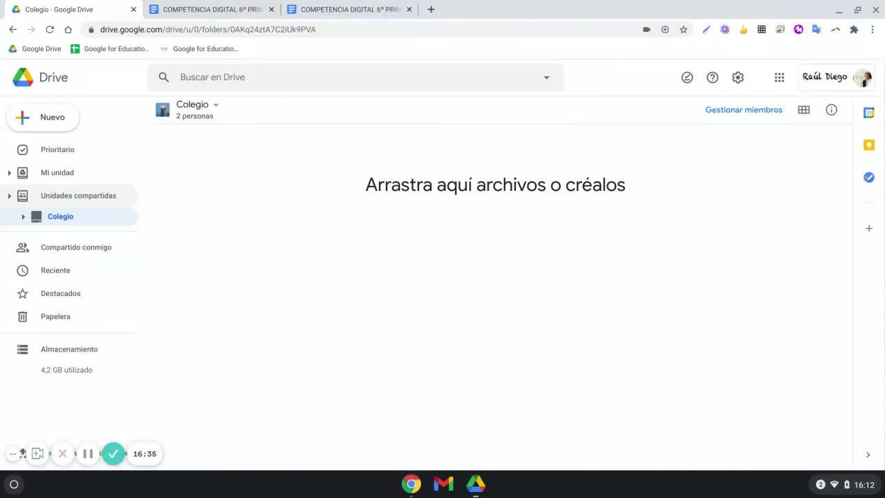
- Switch from Prioritario back to Mi unidad and open the Nuevo menu
left_click(59, 149)
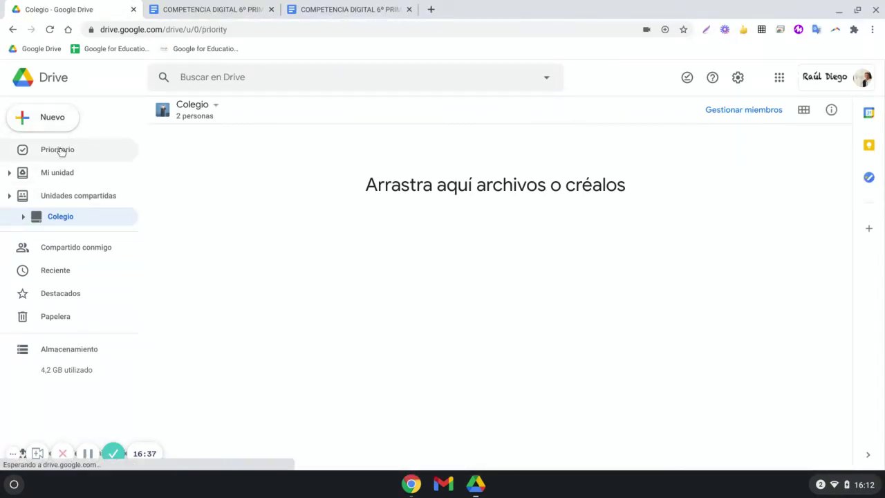
left_click(67, 173)
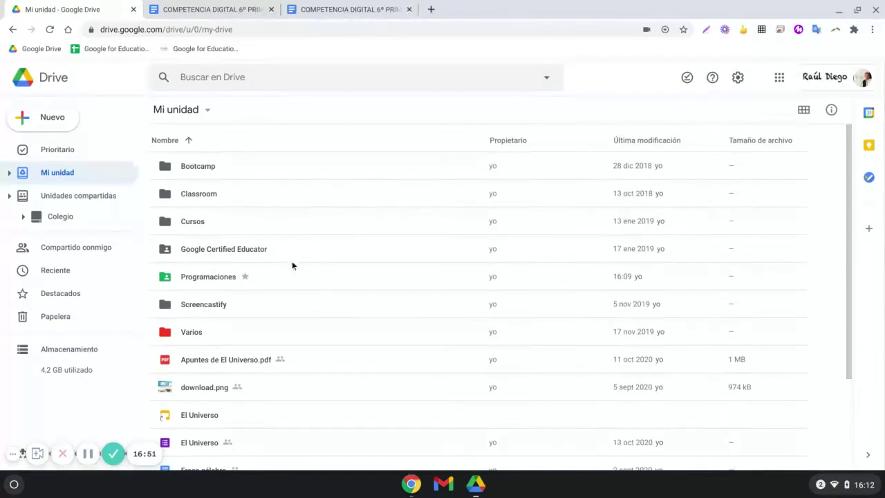
left_click(72, 122)
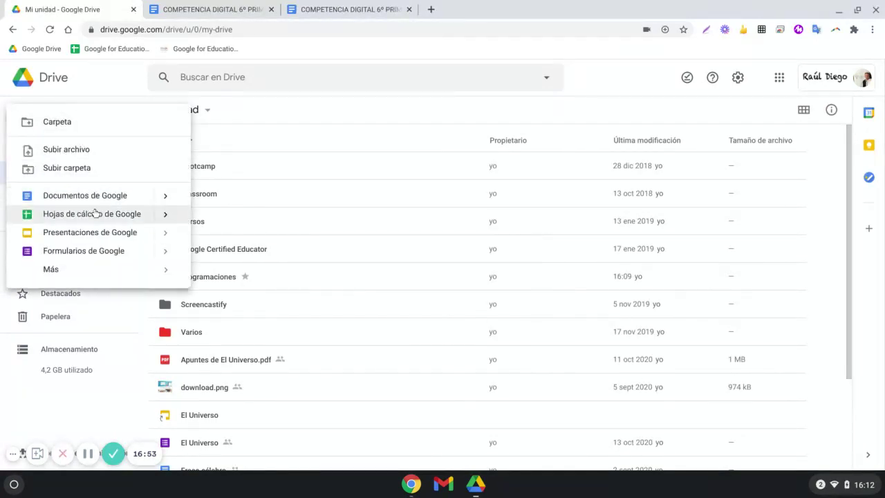